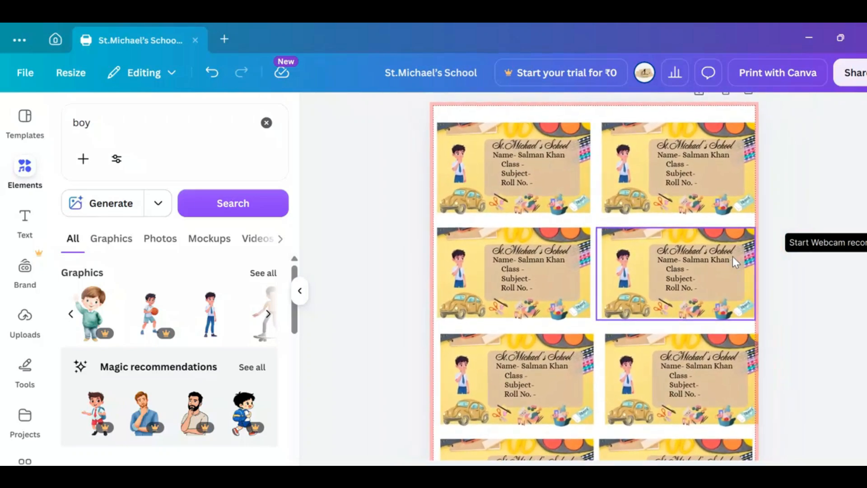
Step: Examine the finished sheet of St.Michael's School name labels, including the text and picture layout of each label
scroll(732, 257, up, 2)
scroll(733, 256, up, 1)
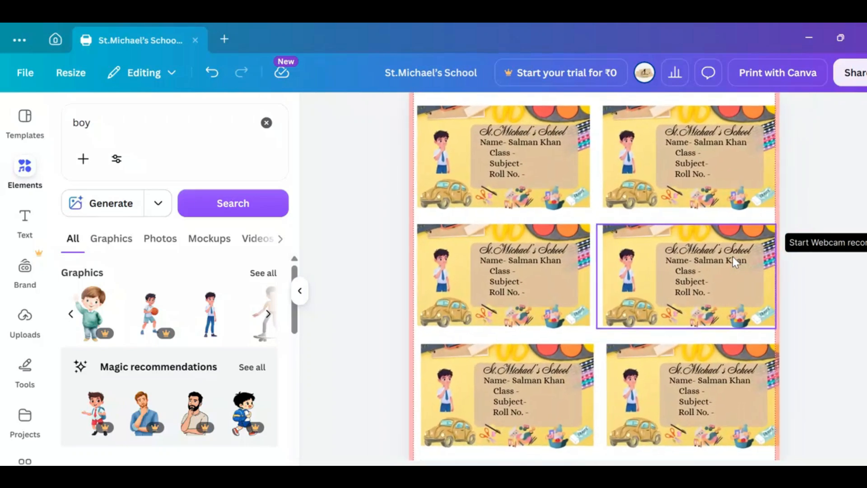
scroll(732, 256, up, 2)
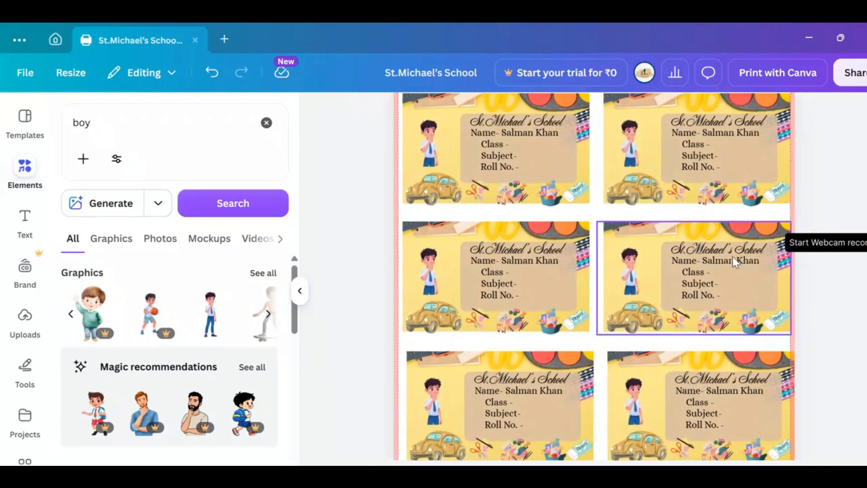
scroll(733, 257, down, 2)
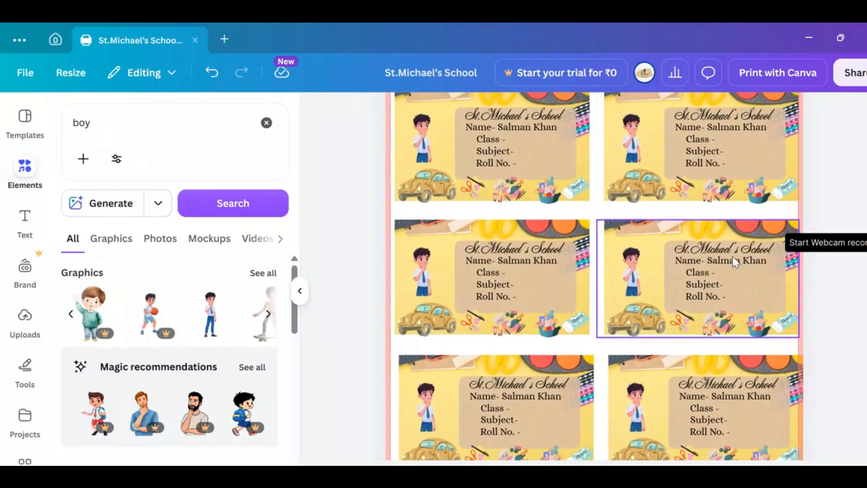
scroll(732, 256, down, 3)
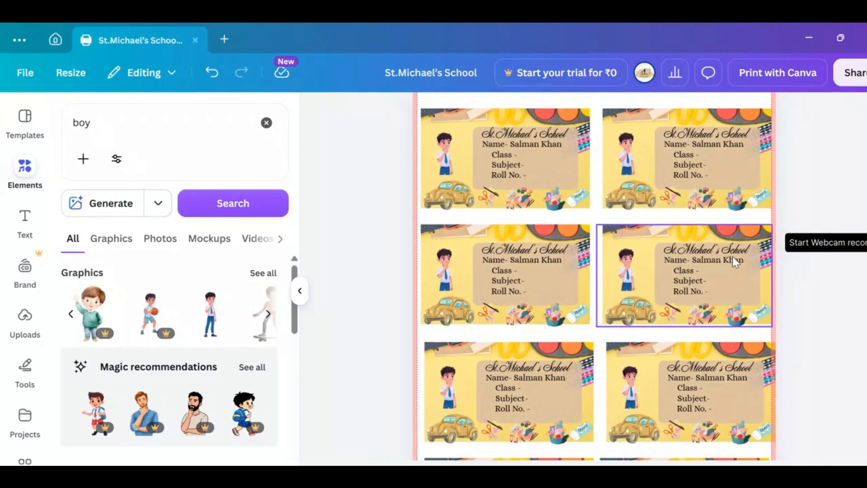
scroll(732, 257, down, 4)
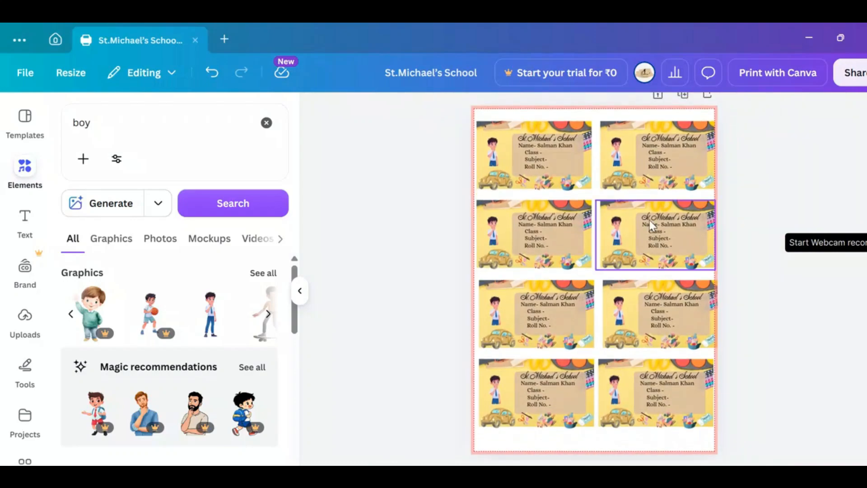
scroll(649, 221, up, 5)
scroll(649, 220, up, 5)
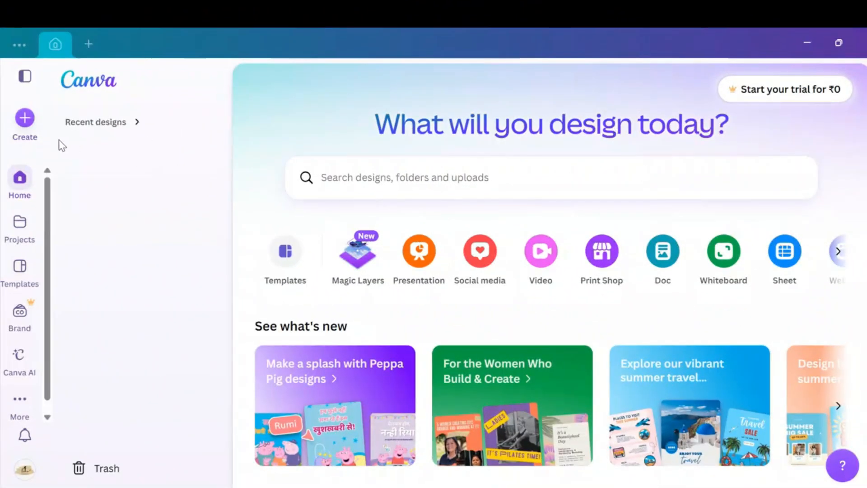
Step: Create a new blank Poster (Portrait A2) design by searching the design types for A2
click(33, 129)
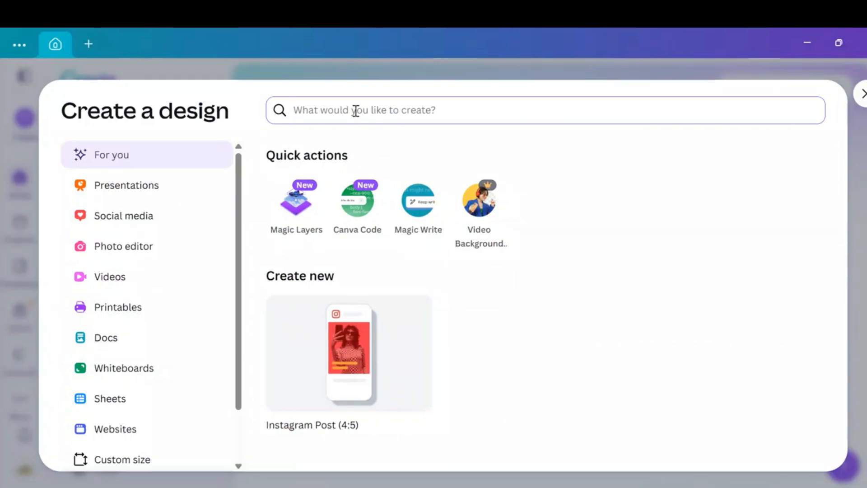
text(A2)
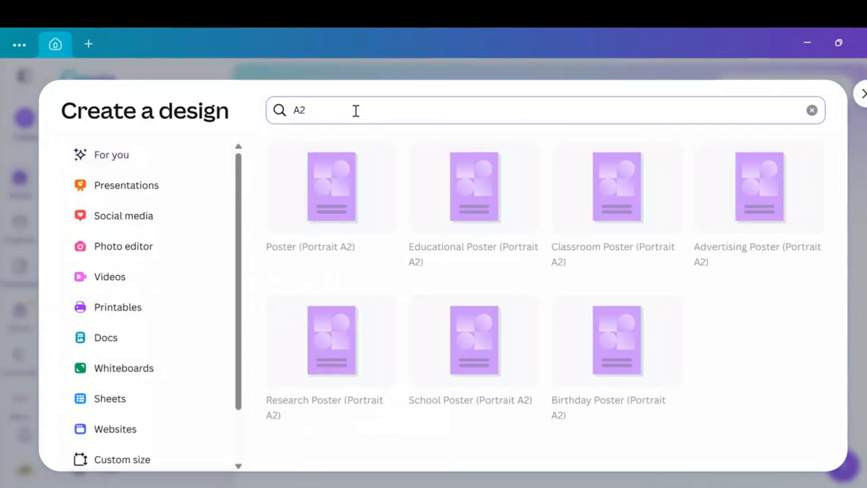
click(331, 235)
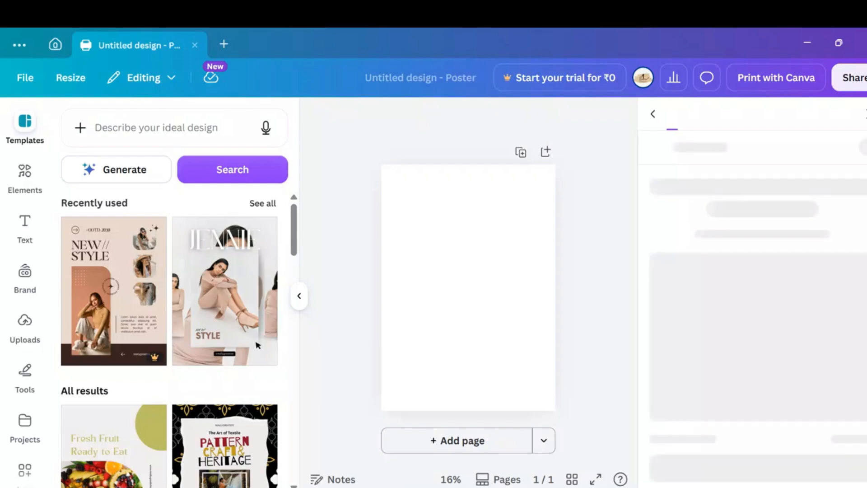
Step: Insert the basic square frame from the Frames elements onto the blank page
click(25, 176)
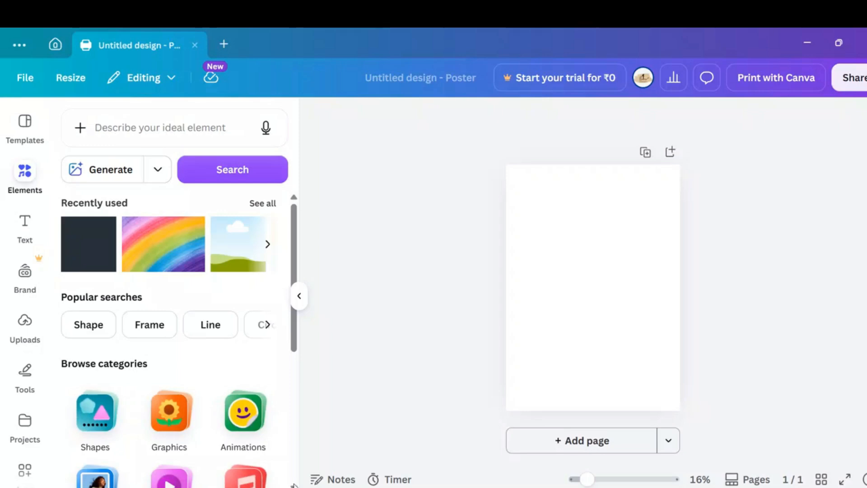
click(293, 485)
scroll(180, 407, down, 5)
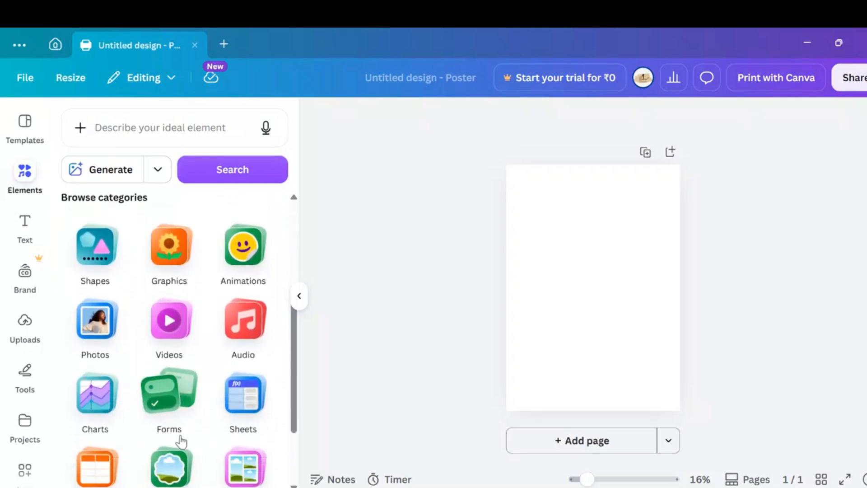
click(181, 447)
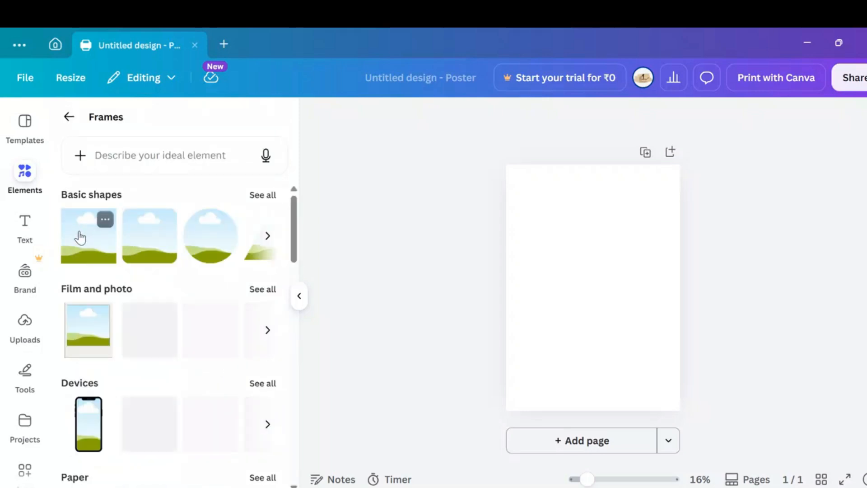
click(79, 237)
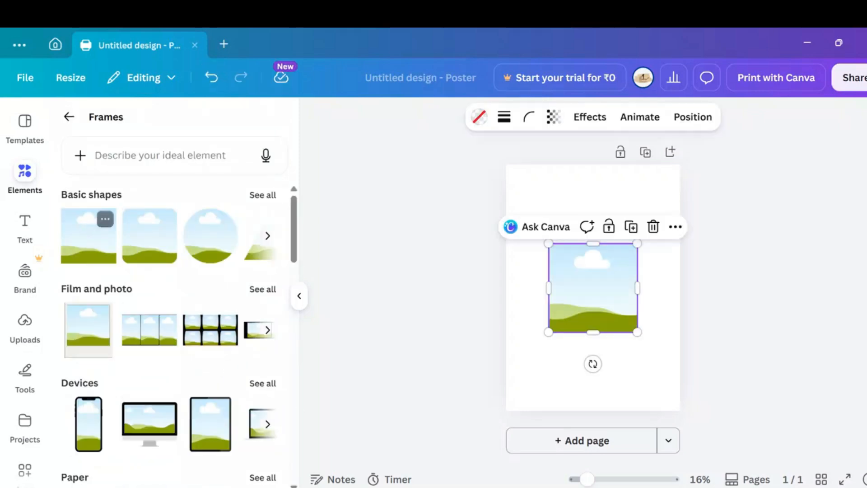
Step: Resize the square frame into a small wide rectangle and place it in the page's upper-left corner
click(299, 387)
click(598, 321)
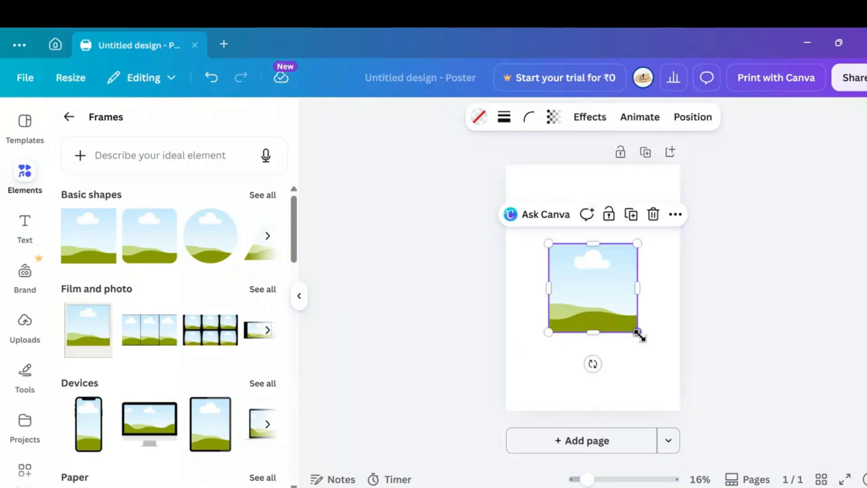
drag(638, 334, 606, 235)
drag(571, 211, 566, 202)
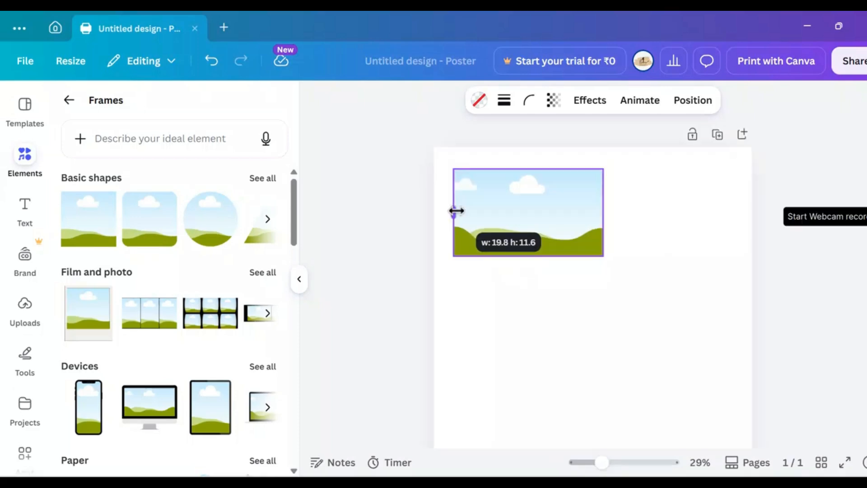
drag(456, 211, 458, 211)
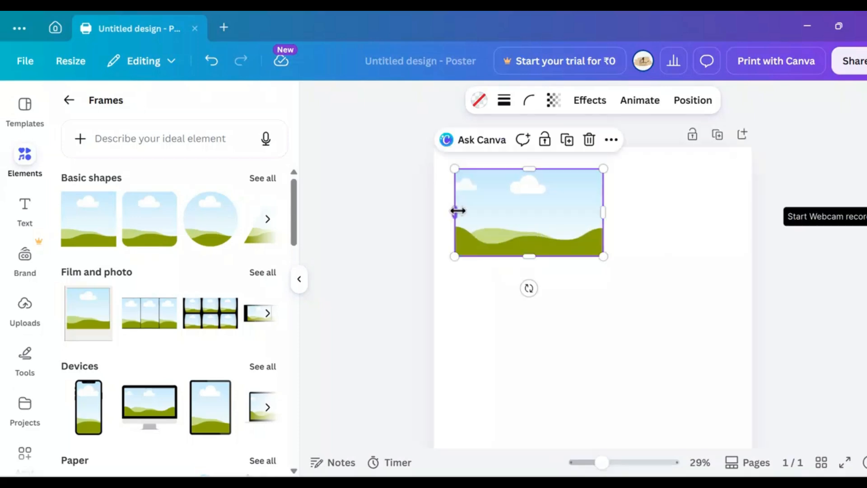
Step: Search all elements for "background for kids"
click(391, 227)
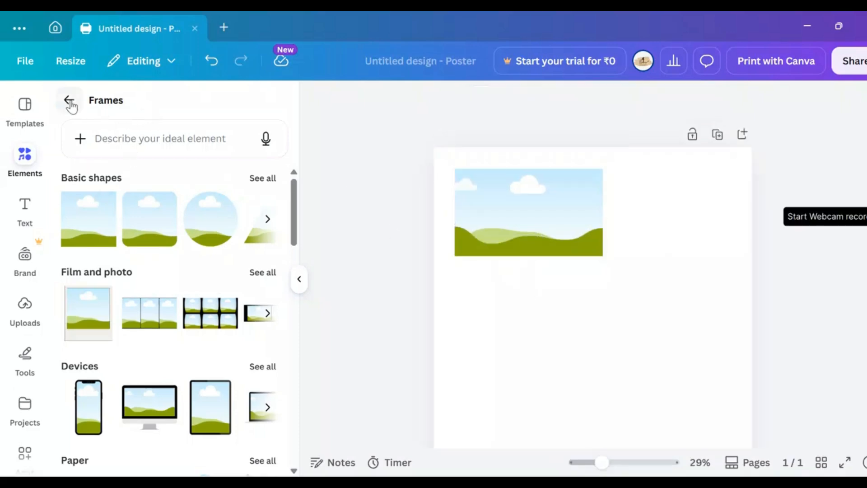
click(69, 100)
click(192, 116)
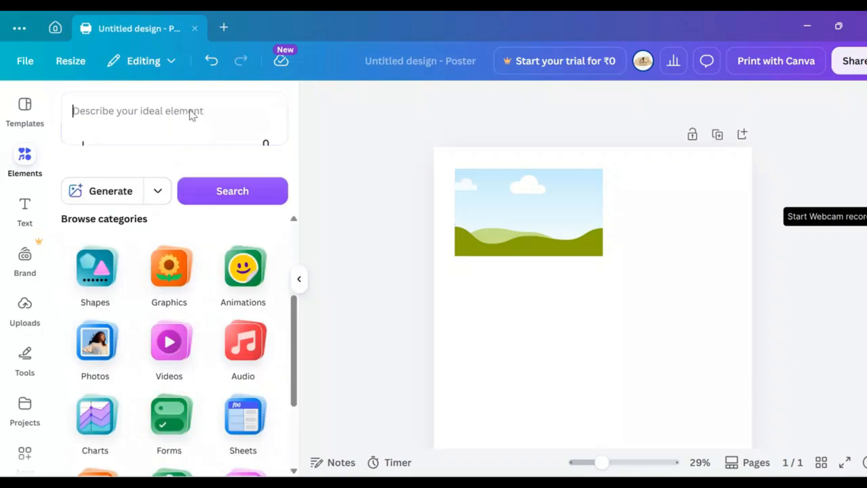
text(bad)
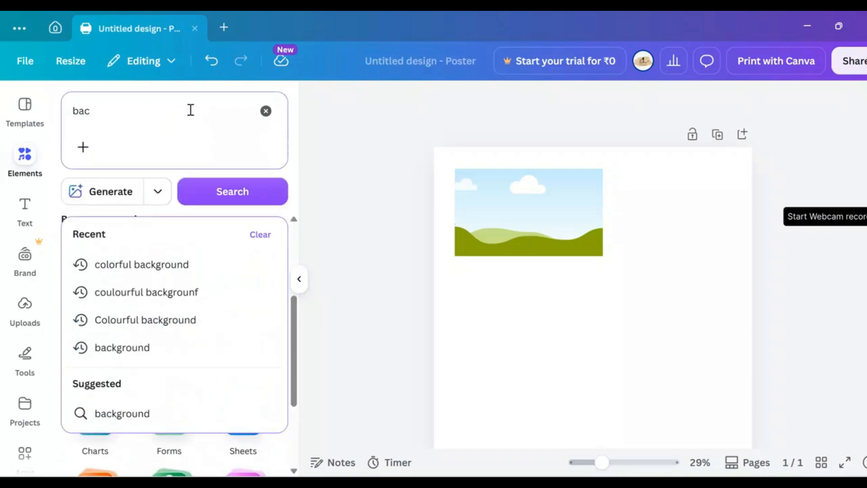
key(BackSpace)
key(BackSpace)
key(BackSpace)
text(bad kids)
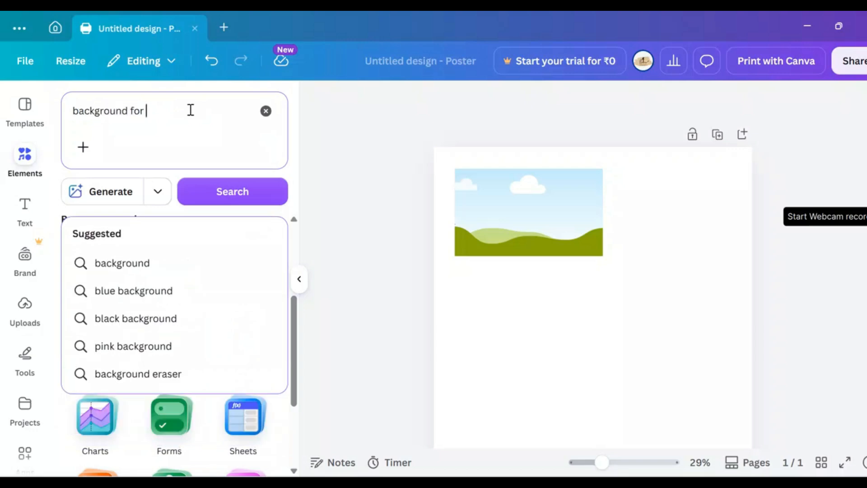
key(Return)
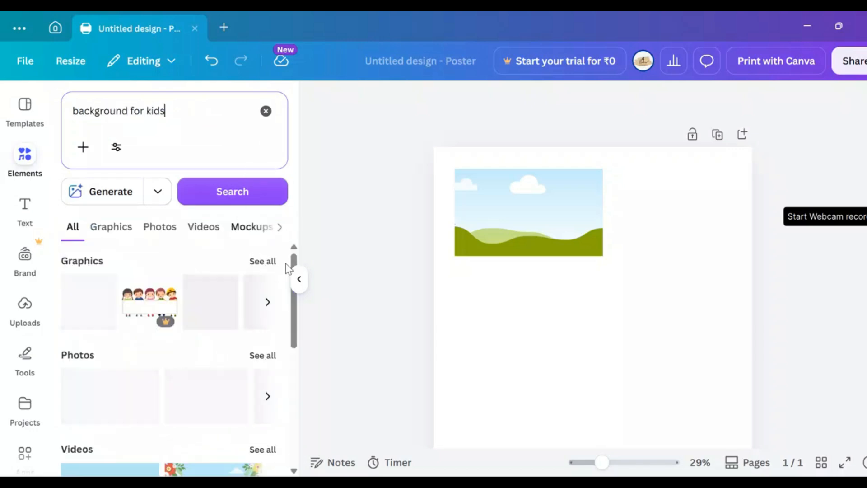
Step: Find the yellow photo with paints and coloured pencils among the photo results and fill the frame with it
click(262, 355)
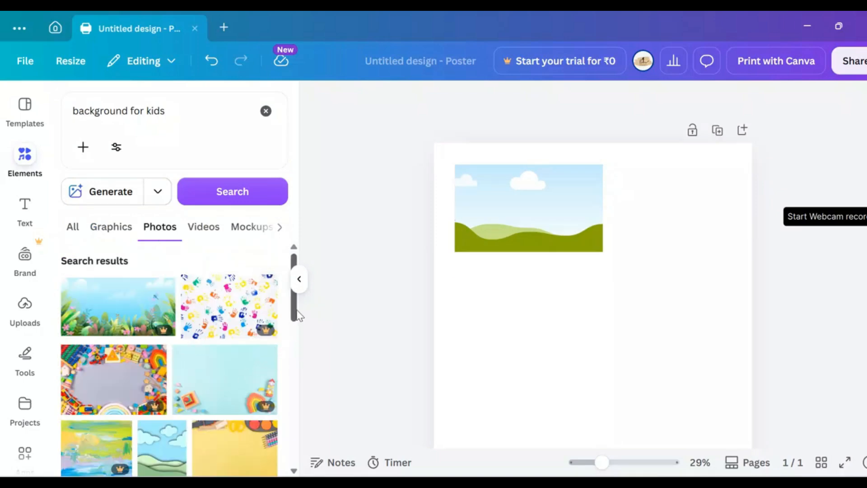
drag(296, 317, 302, 362)
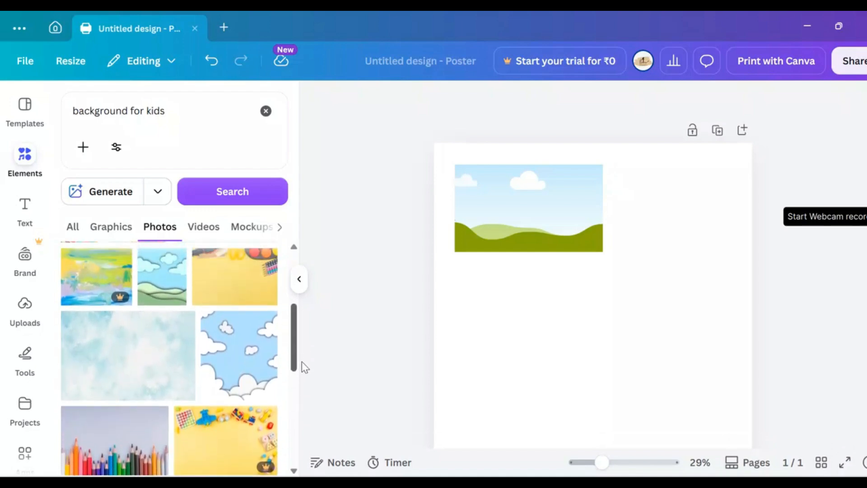
click(233, 294)
drag(589, 335, 543, 235)
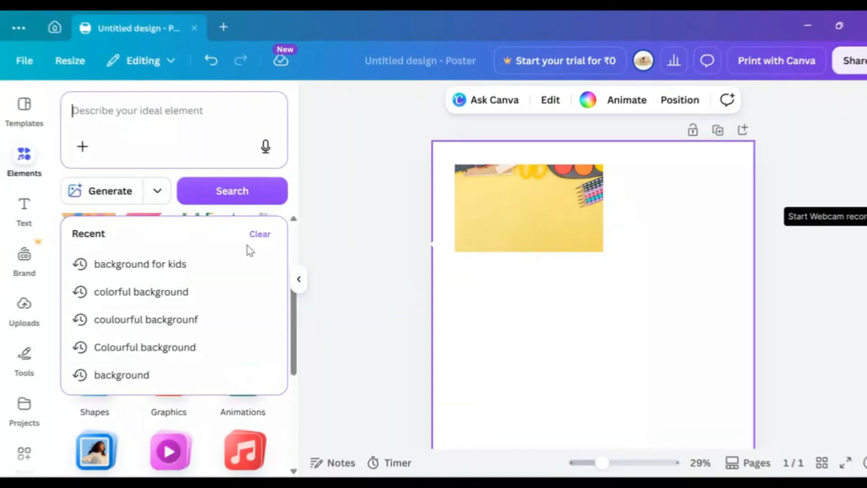
Step: Clear the recent element searches and add the recently used square shape to the page
click(260, 233)
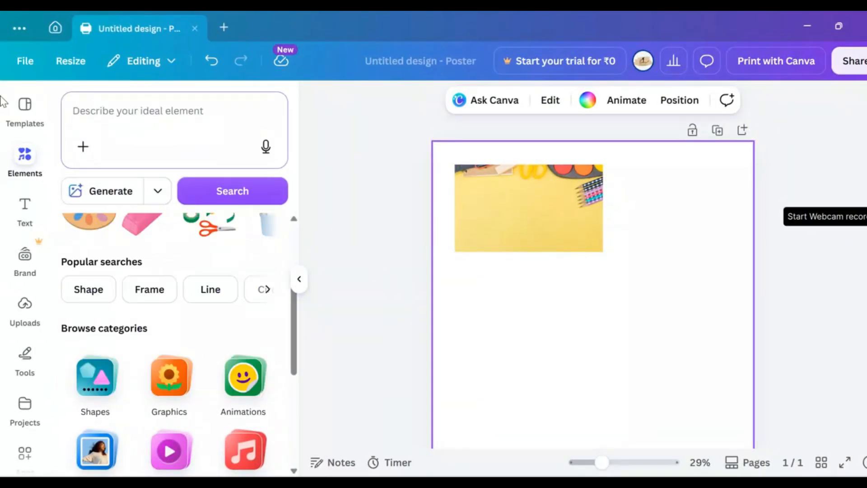
click(25, 158)
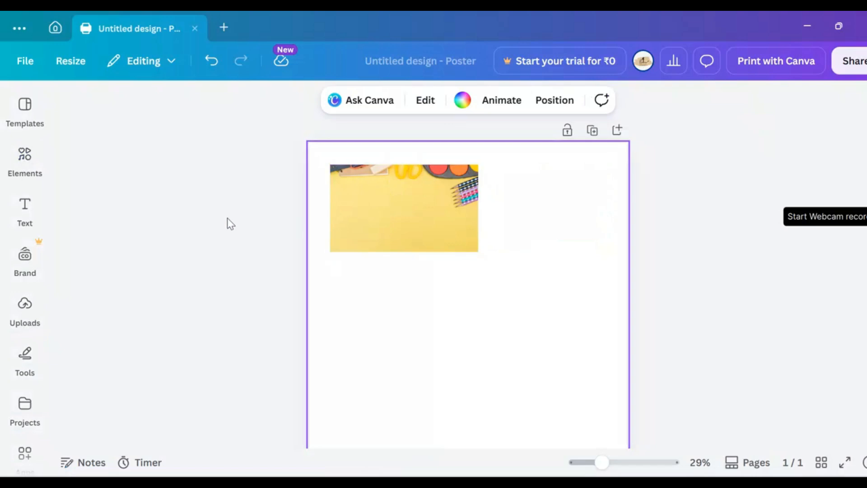
click(25, 155)
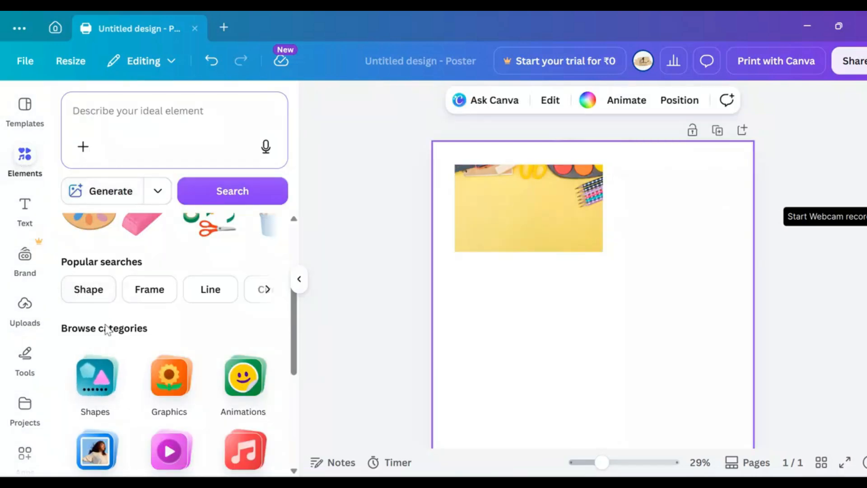
click(104, 378)
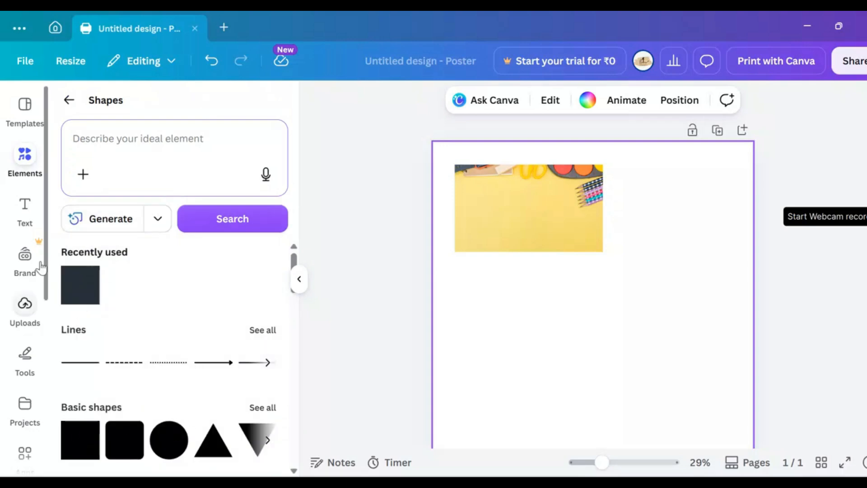
click(85, 297)
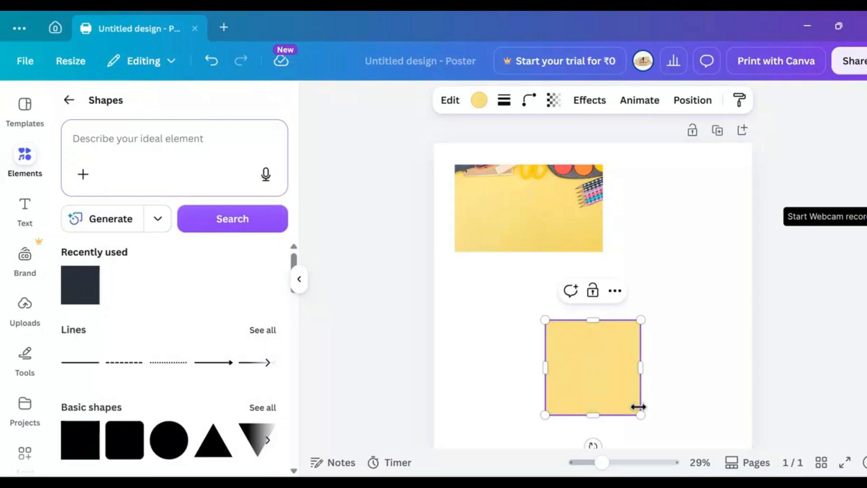
Step: Shrink the square into a wide rectangle and fill it with the photo colour Pastel gray orange (#dabea1)
mouse_move(615, 385)
mouse_down()
mouse_move(606, 360)
mouse_move(623, 362)
mouse_move(629, 381)
mouse_up()
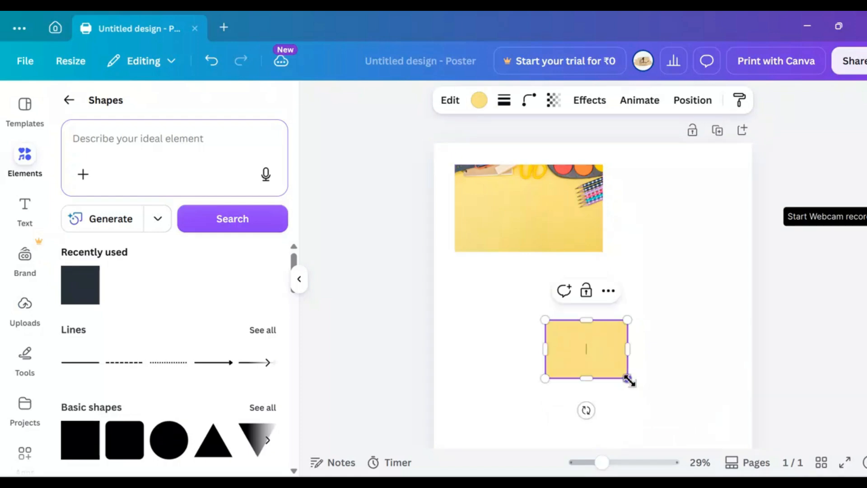
click(480, 99)
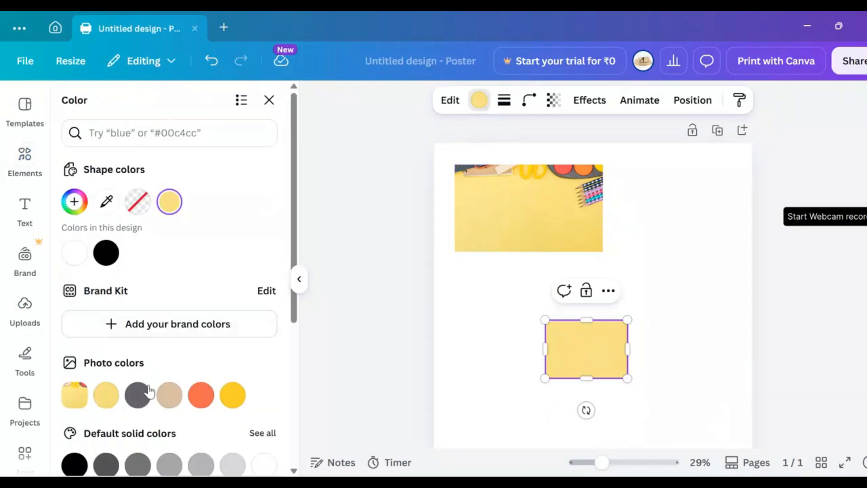
click(107, 396)
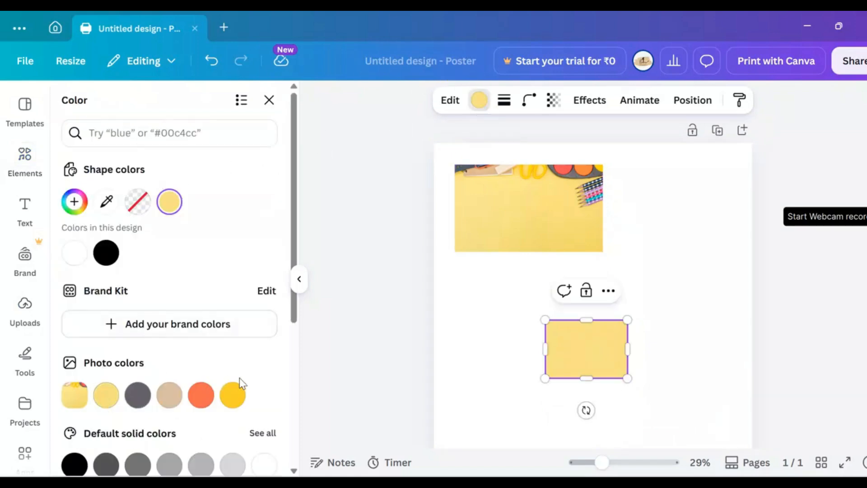
click(170, 396)
click(138, 395)
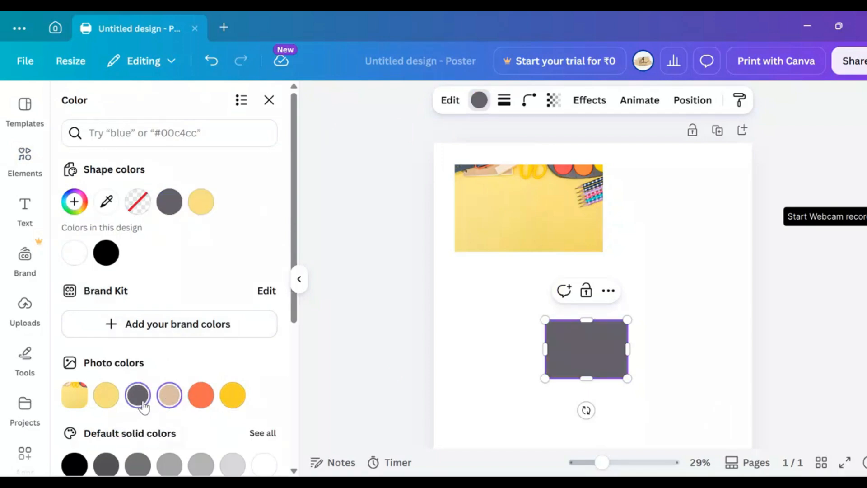
click(168, 397)
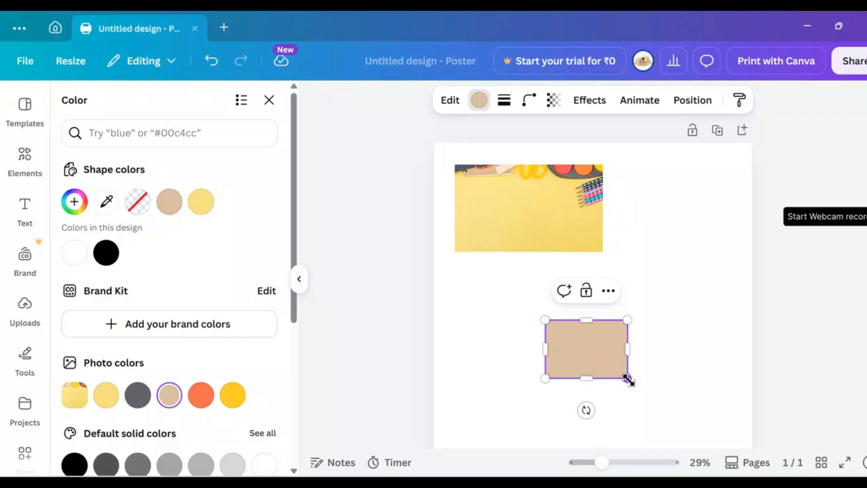
mouse_move(629, 380)
mouse_down()
mouse_move(622, 358)
mouse_move(614, 369)
mouse_move(624, 368)
mouse_up()
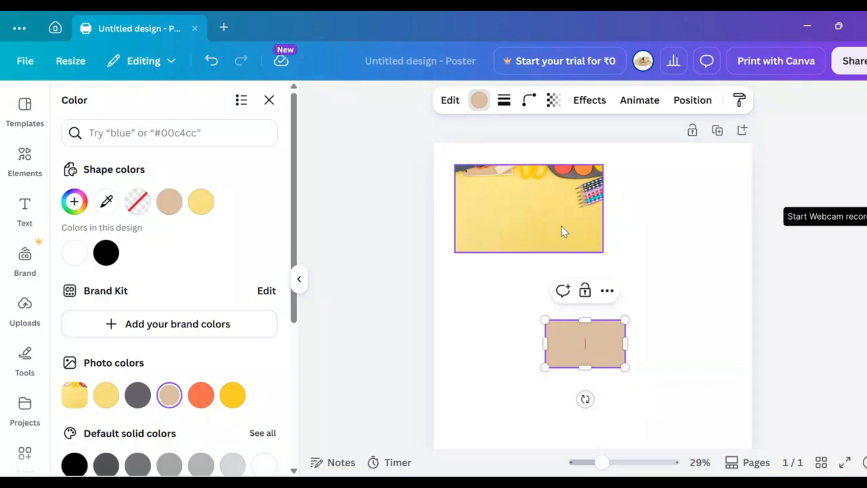
Step: Move the beige rectangle onto the right part of the yellow photo, below the paints
click(631, 415)
click(575, 320)
drag(575, 319, 555, 202)
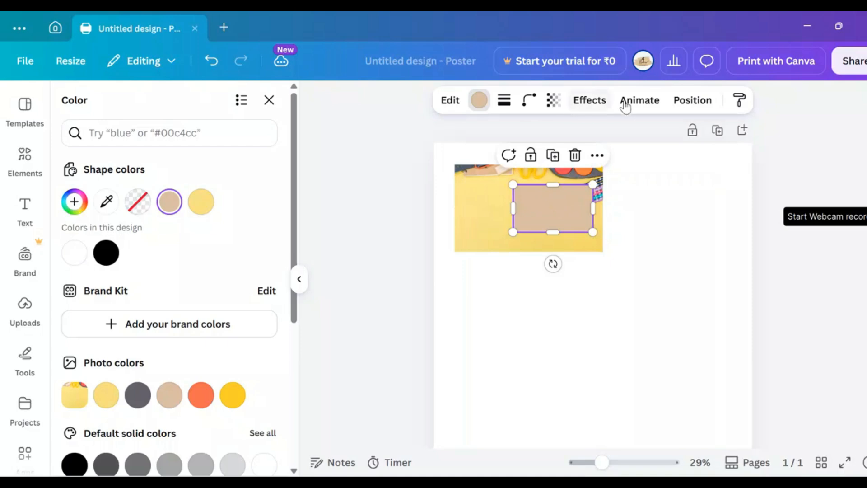
Step: Reduce the beige rectangle's transparency value to 78
click(560, 101)
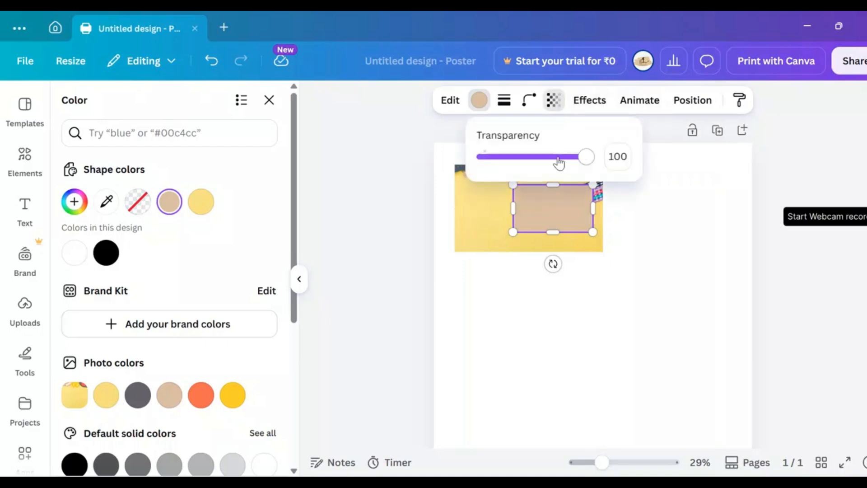
drag(558, 158, 557, 156)
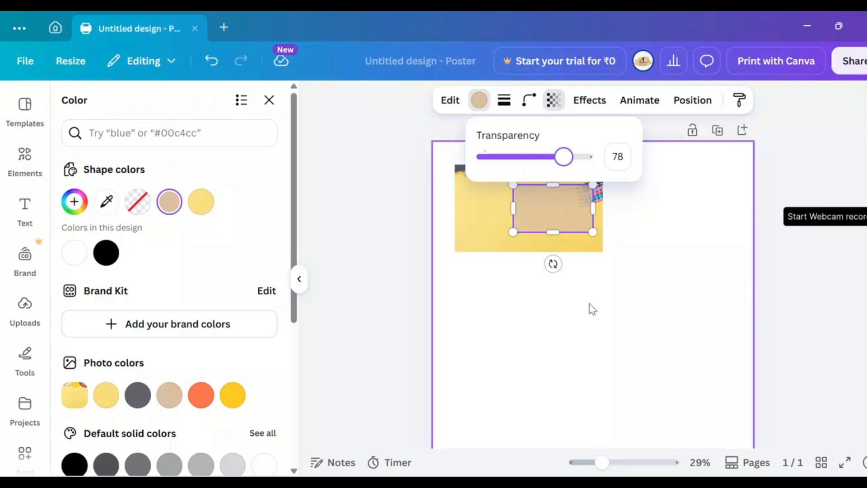
click(587, 324)
click(582, 317)
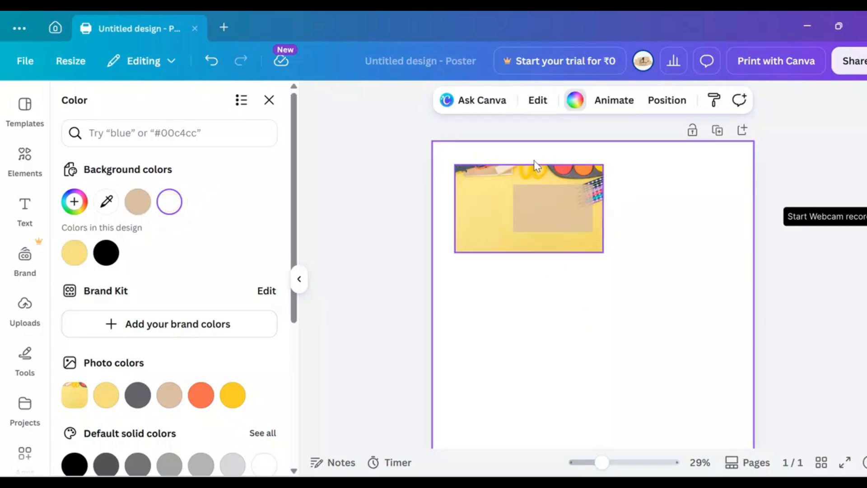
Step: Round the beige rectangle's corners with a corner rounding of 7, keeping 4 sides
click(557, 213)
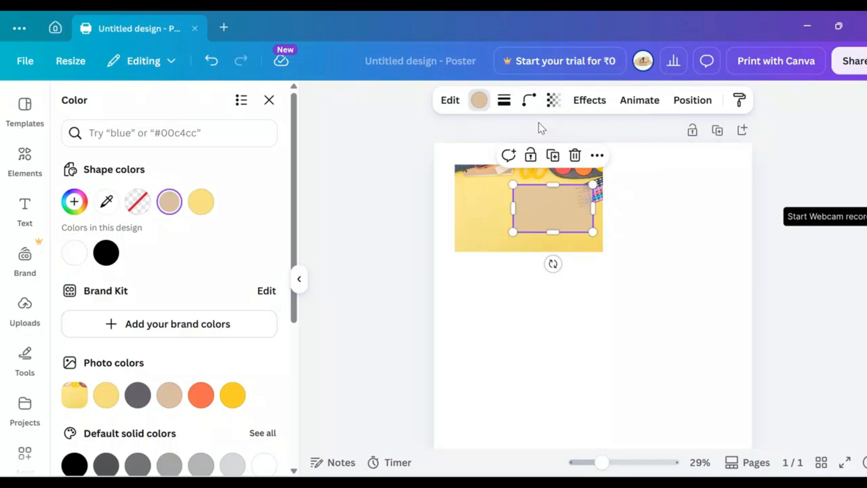
click(531, 100)
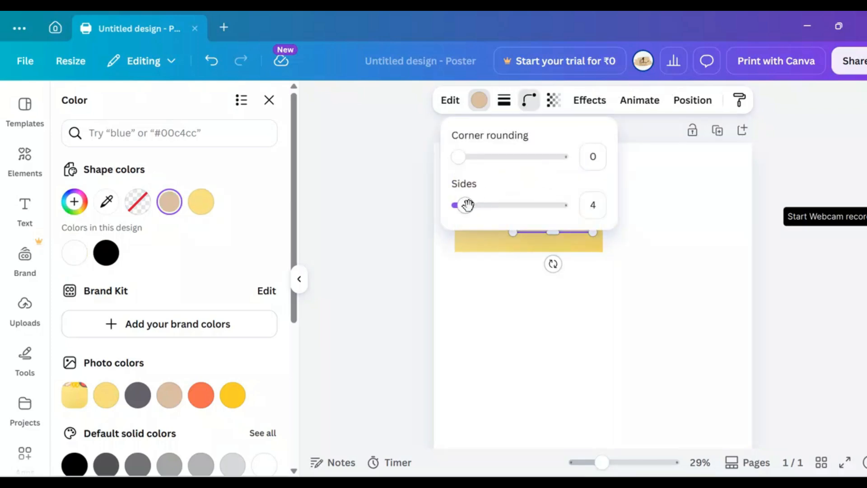
drag(468, 207, 465, 206)
drag(460, 160, 463, 162)
scroll(652, 290, up, 3)
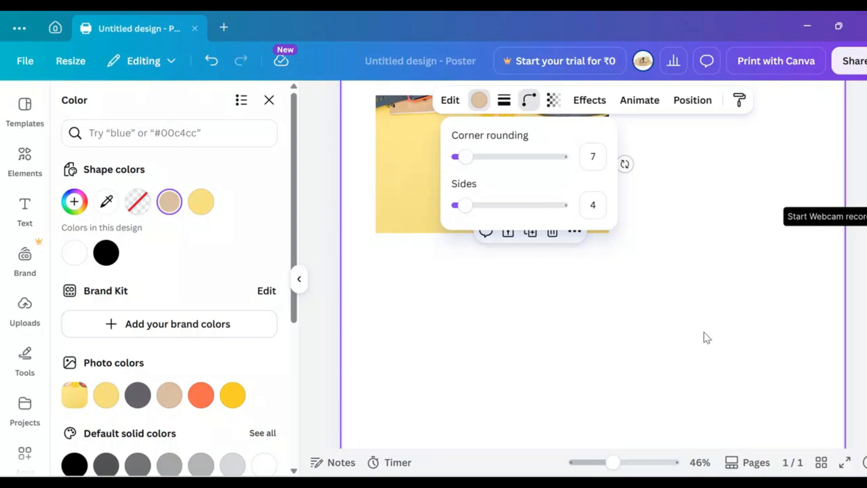
drag(733, 311, 664, 350)
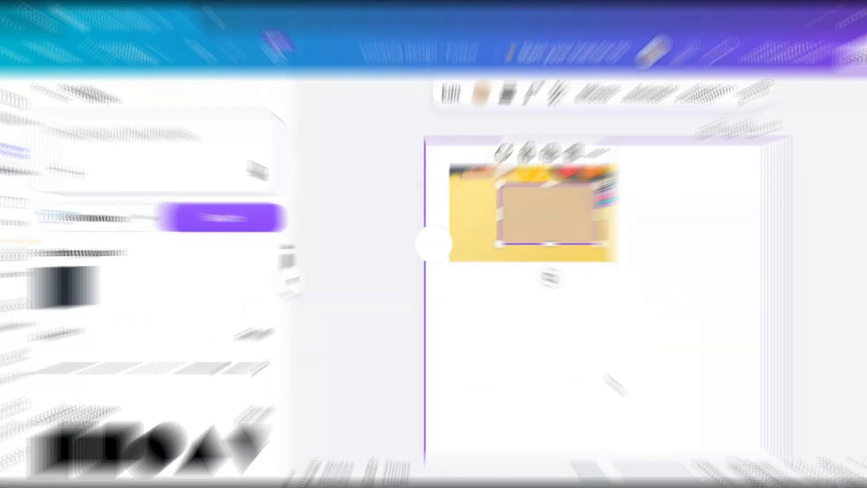
Step: Add the "Seasonal EXCLUSIVES" text combination below the label and delete its "EXCLUSIVES" line
click(24, 216)
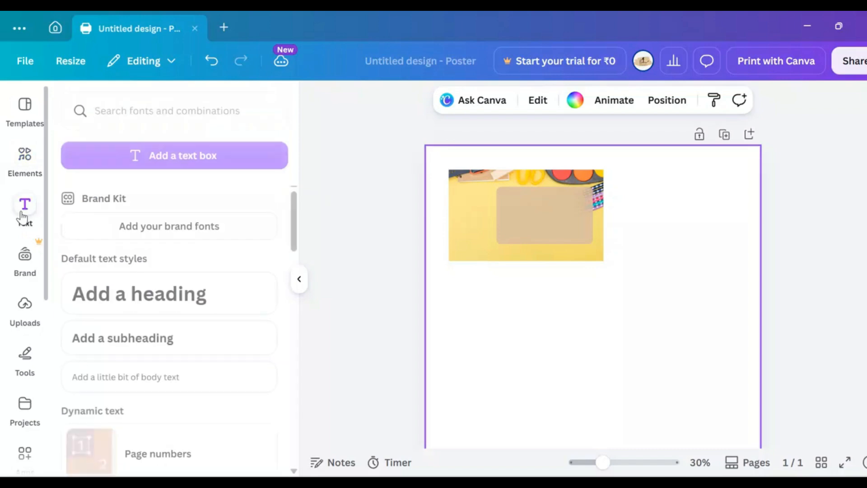
drag(295, 258, 301, 328)
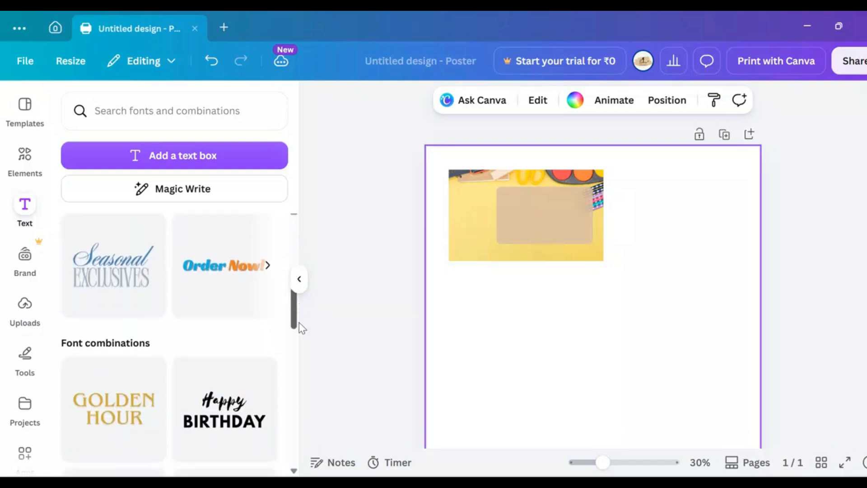
drag(107, 264, 563, 359)
drag(605, 411, 627, 376)
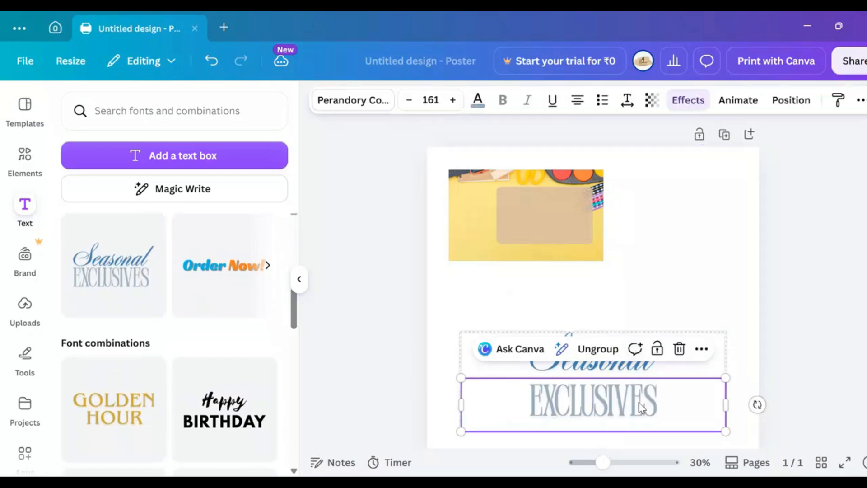
key(Delete)
Step: Replace the word "Seasonal" with "St." and shrink the text to font size 77
double_click(664, 368)
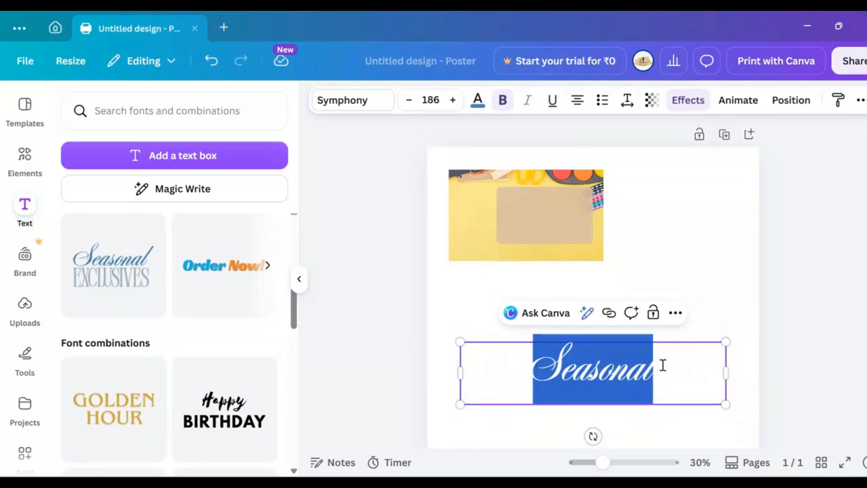
text(St.)
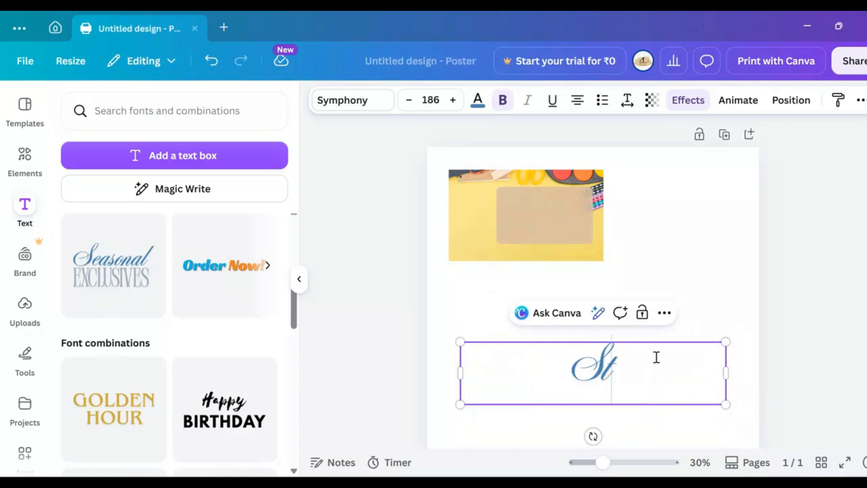
click(409, 101)
click(409, 100)
click(410, 100)
click(409, 101)
click(409, 100)
click(409, 101)
click(409, 100)
click(409, 100)
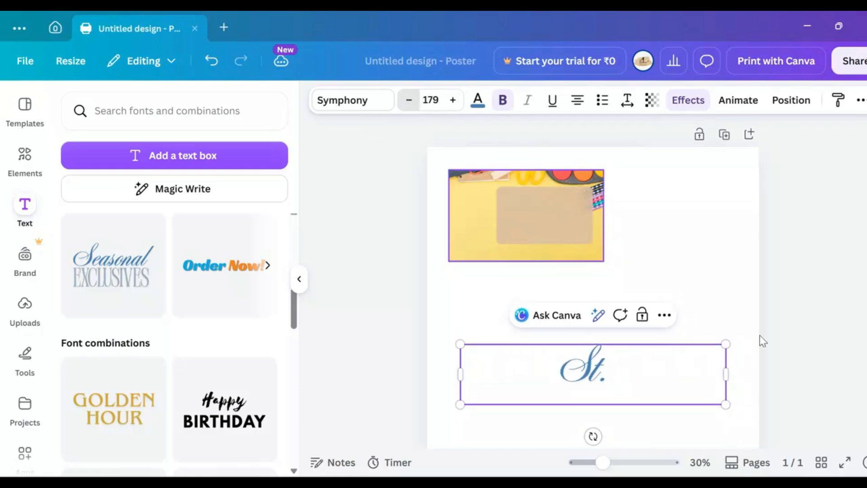
drag(726, 404, 575, 370)
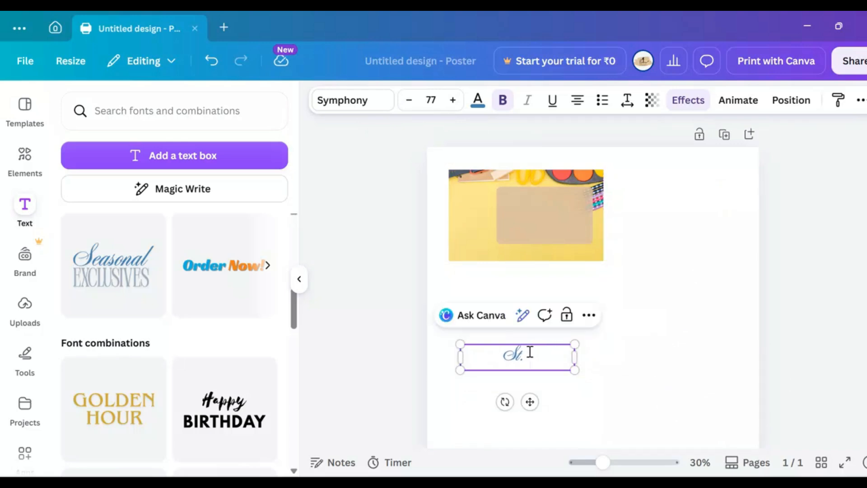
Step: Move the "St." text box beside the label and complete its text as "St.Michael's School"
scroll(707, 254, down, 1)
scroll(695, 262, up, 2)
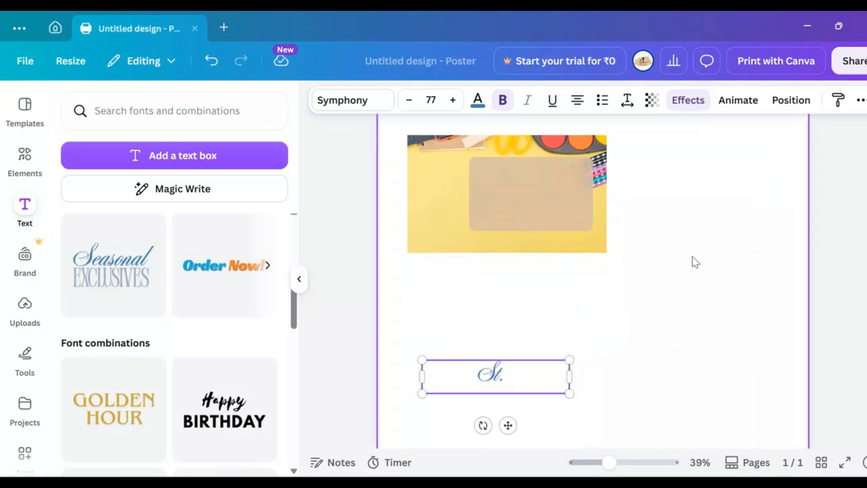
scroll(695, 262, up, 1)
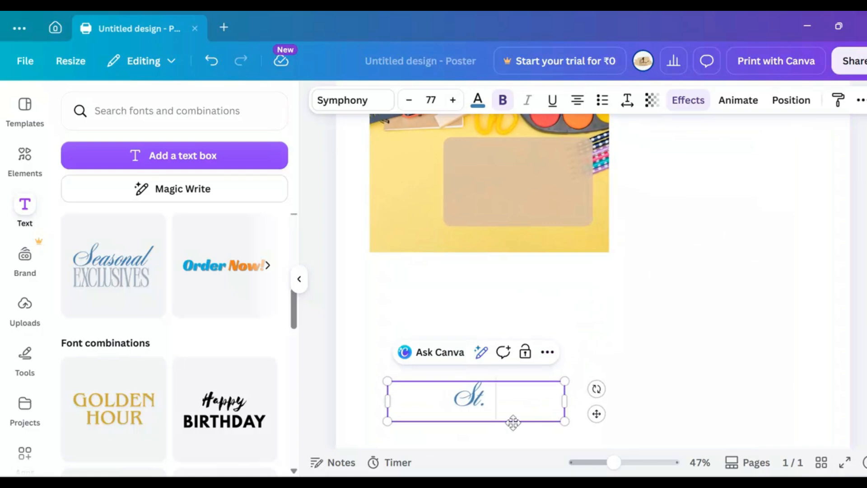
drag(564, 379, 722, 233)
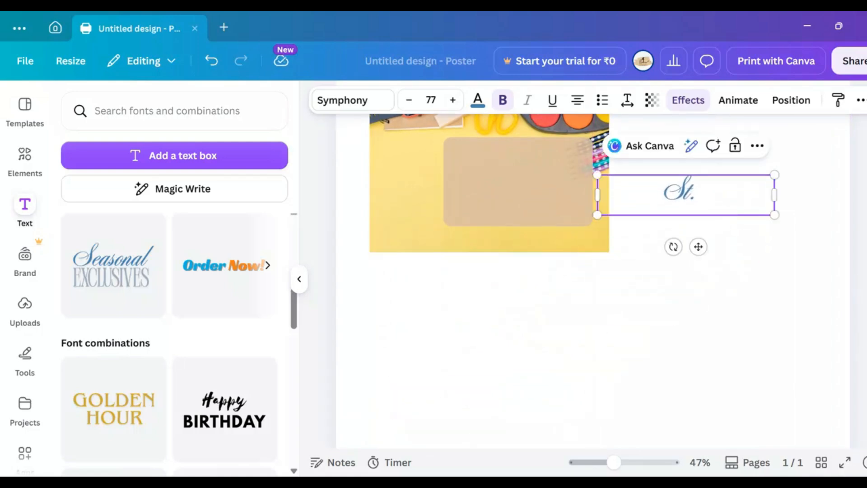
scroll(593, 280, up, 2)
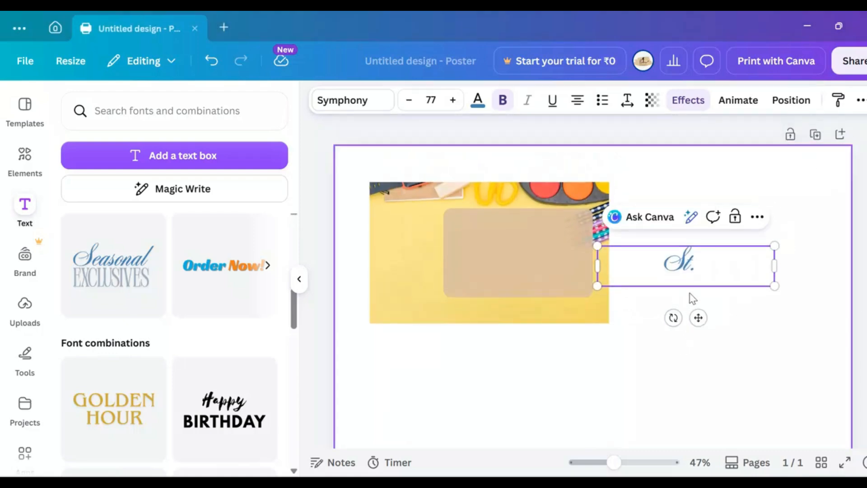
text(Mi)
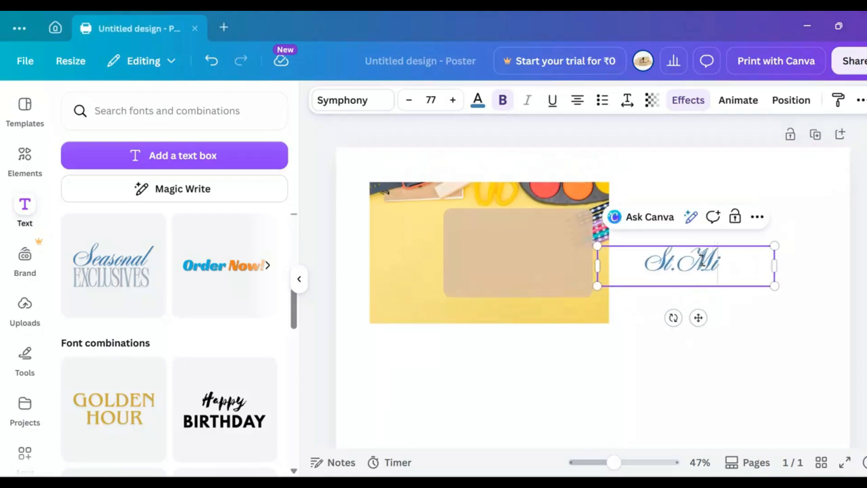
text(chael's School)
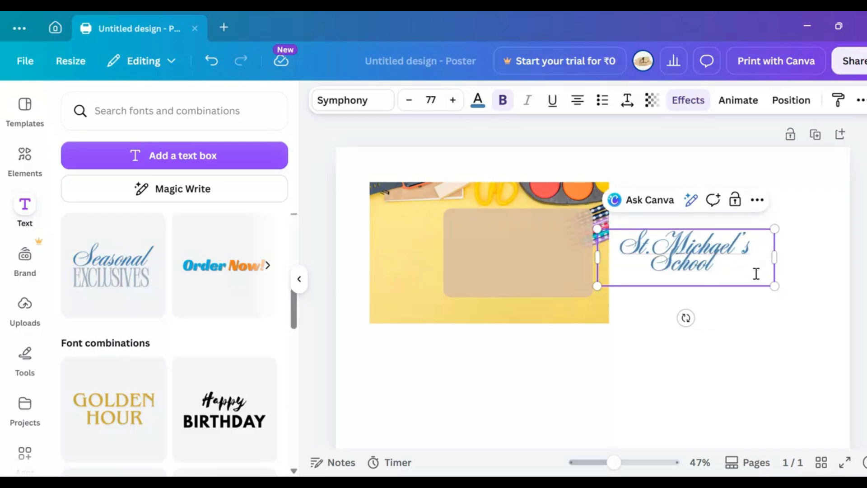
Step: Shrink the school name to font size 46.4 on one line and place it along the top of the beige rectangle
drag(776, 286, 735, 247)
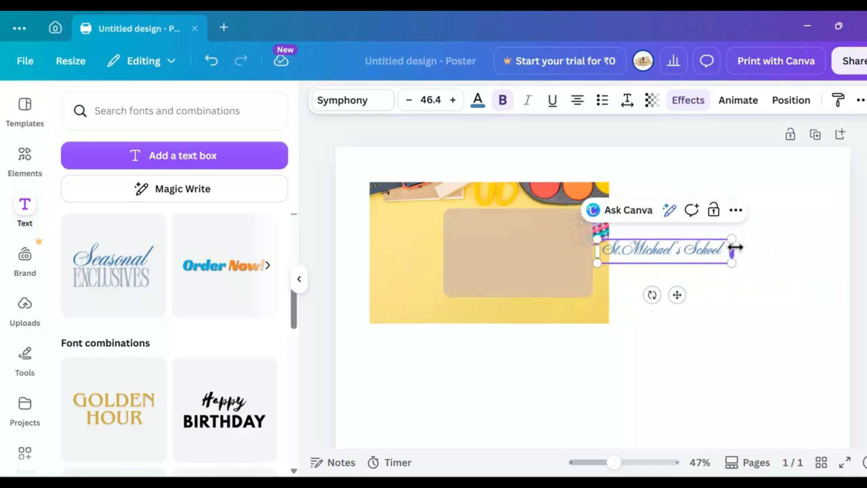
drag(678, 294, 532, 264)
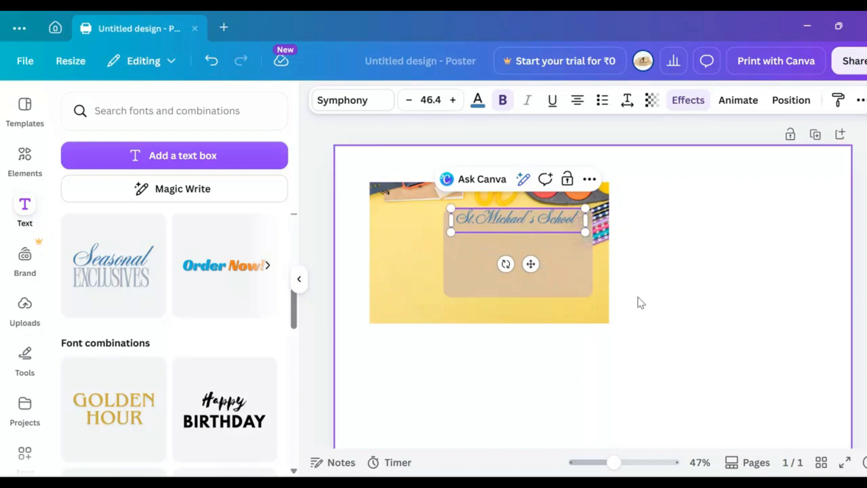
Step: Change the school name's text colour from blue to Black (#000000) throughout the design
click(478, 99)
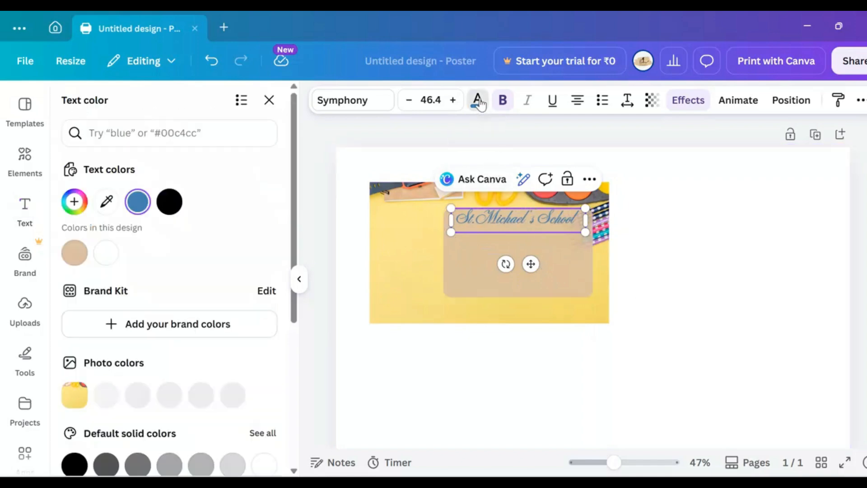
click(169, 204)
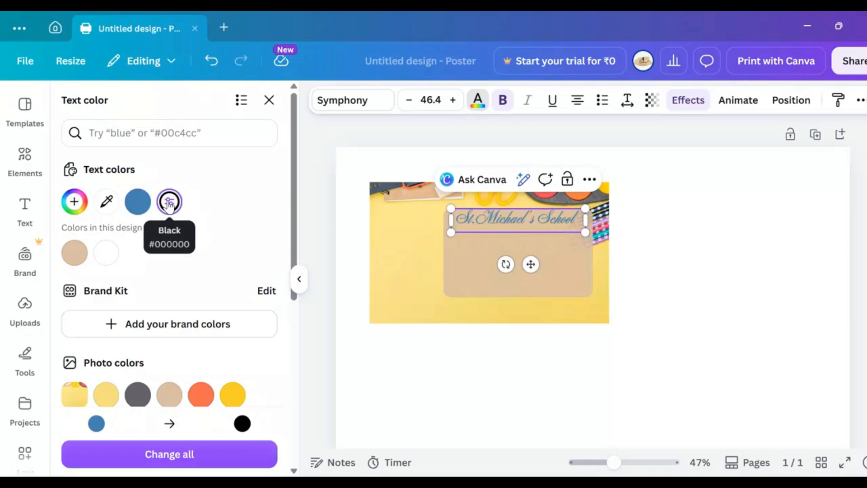
click(194, 454)
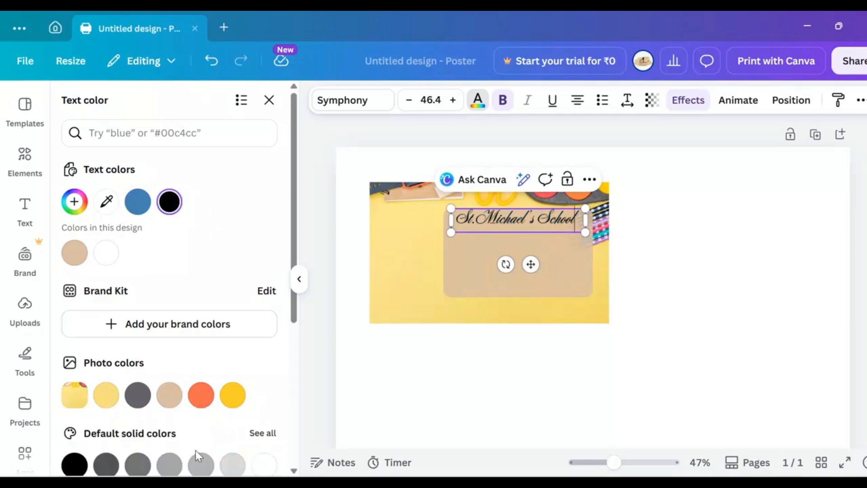
click(495, 416)
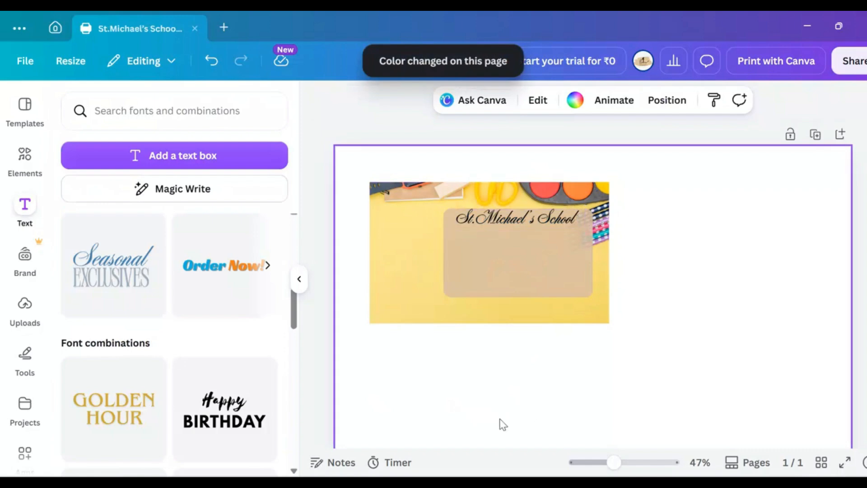
Step: Add a subheading text box below the label and set its font to Alice
click(139, 282)
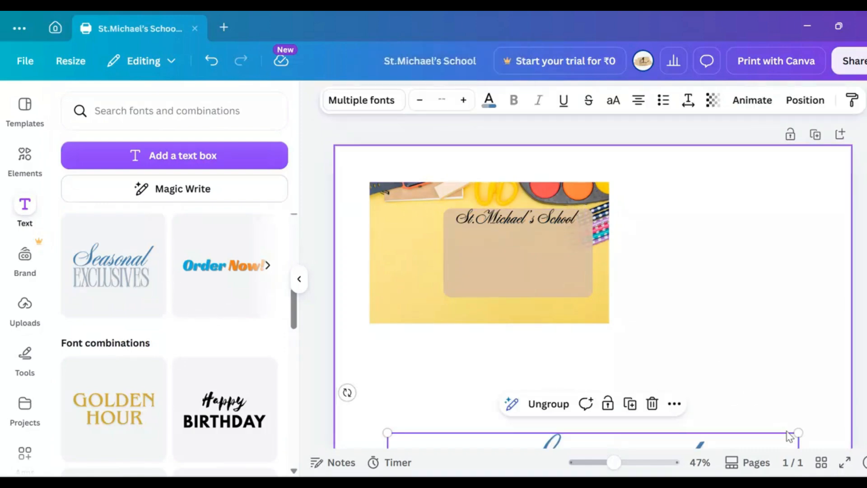
click(368, 101)
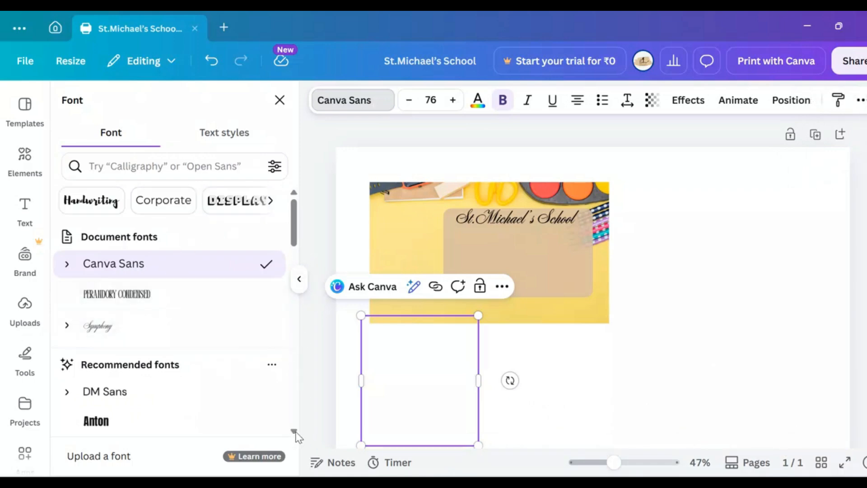
scroll(296, 435, down, 6)
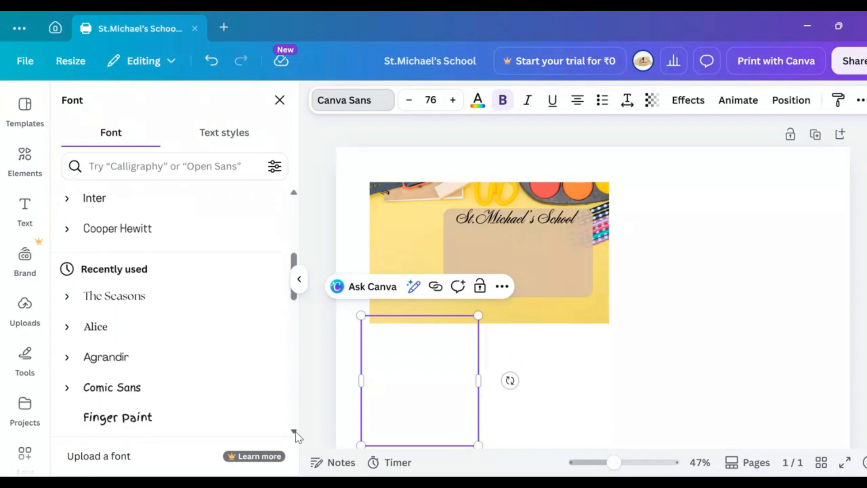
scroll(296, 435, down, 1)
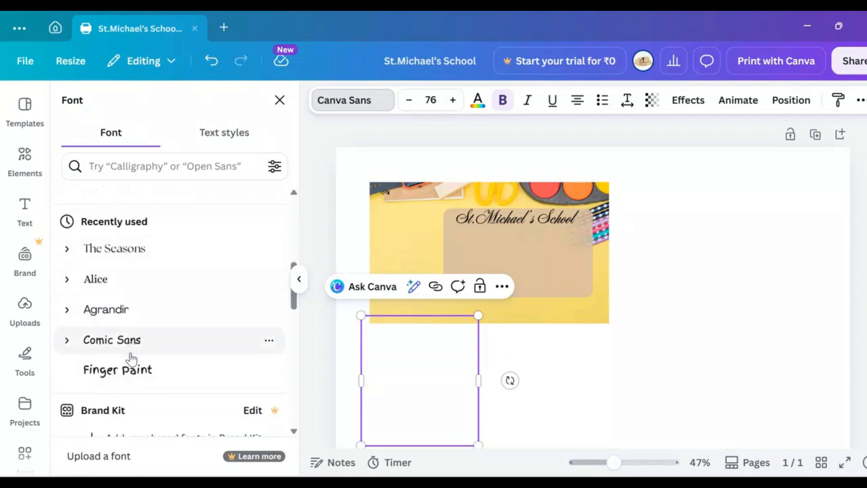
click(101, 284)
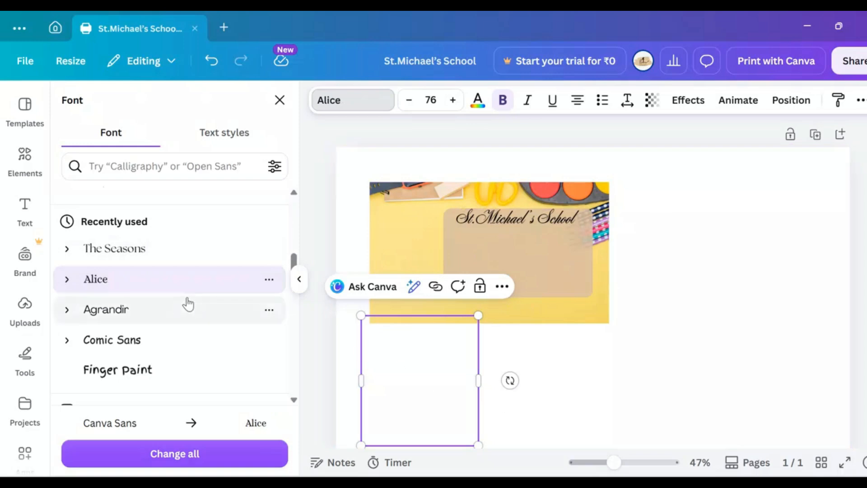
click(656, 391)
Step: Move the subheading box onto the page beside the label, replace its text with "Name-" and the student's full name, and widen it to one line
click(448, 387)
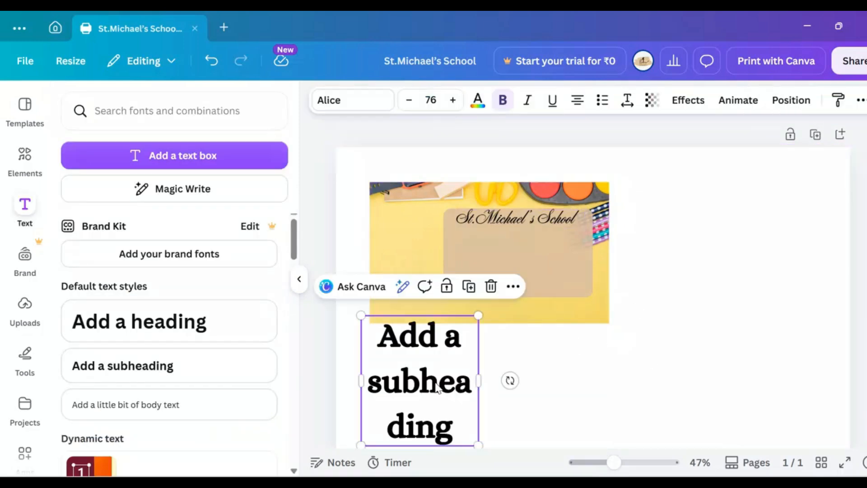
drag(447, 387, 782, 323)
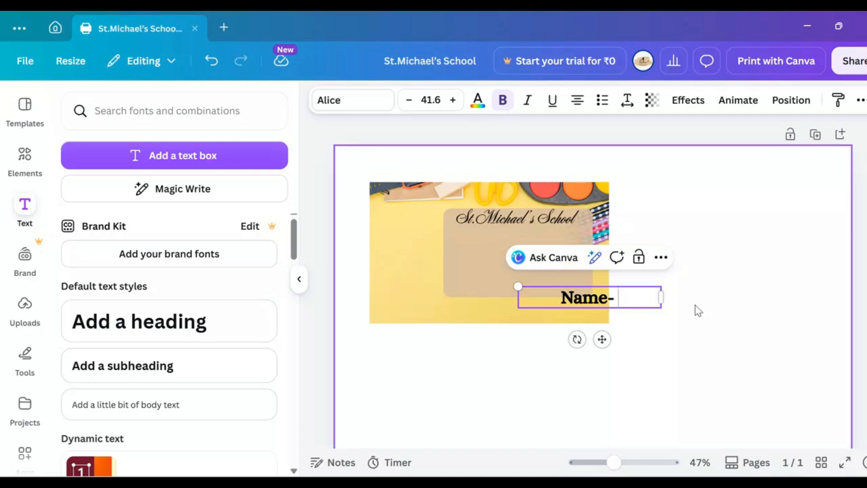
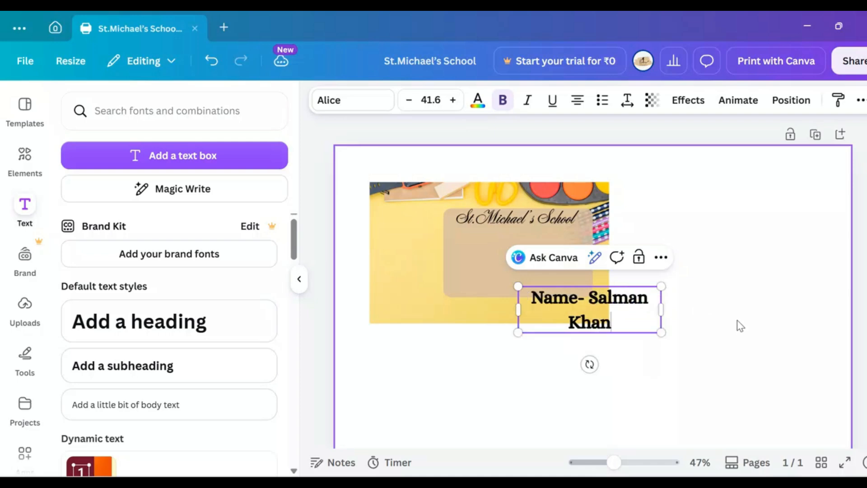
key(Escape)
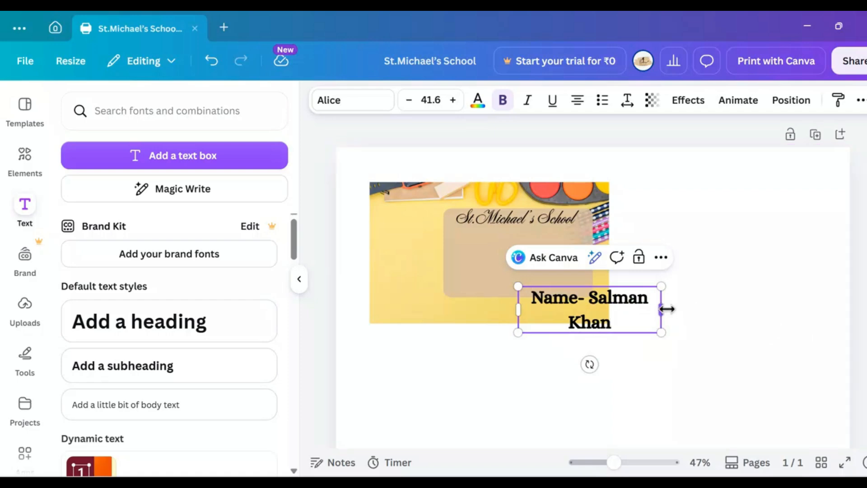
drag(662, 310, 710, 311)
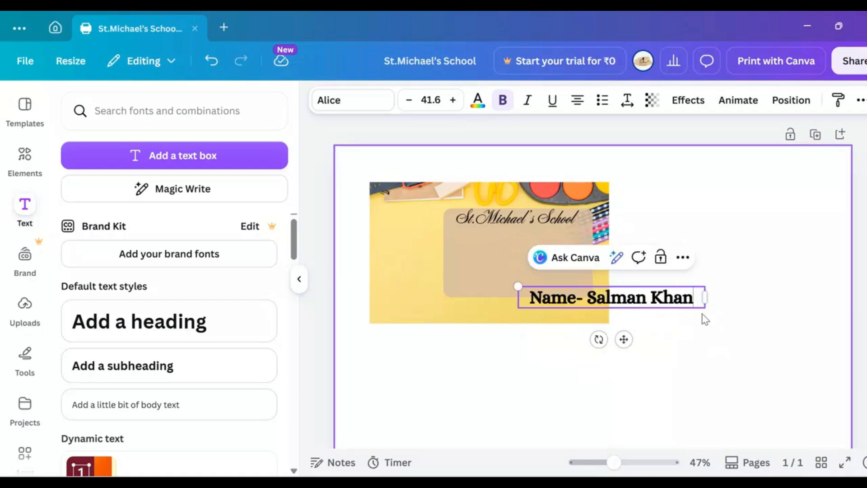
Step: Reduce the student's name line to font size 28.6 and place it directly under the school name on the beige rectangle
click(411, 99)
click(411, 99)
click(410, 99)
click(411, 99)
click(410, 99)
click(411, 99)
click(411, 99)
click(411, 99)
click(411, 100)
click(411, 99)
click(411, 100)
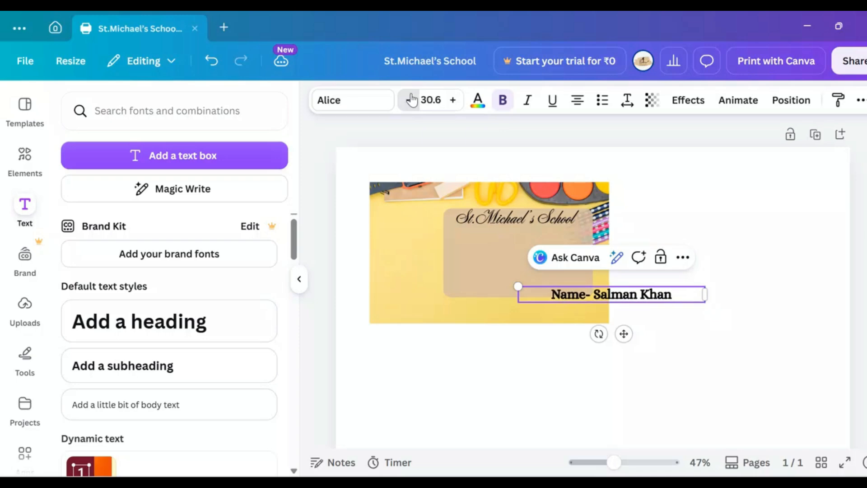
click(410, 99)
click(411, 99)
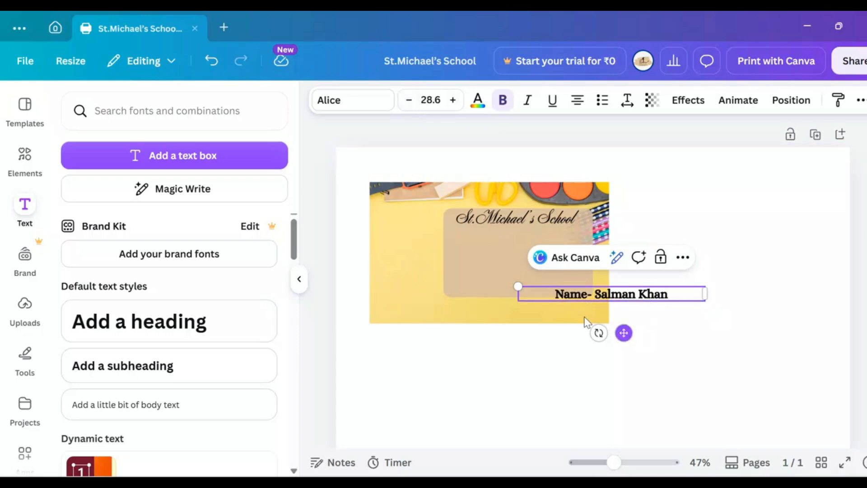
drag(623, 333, 524, 273)
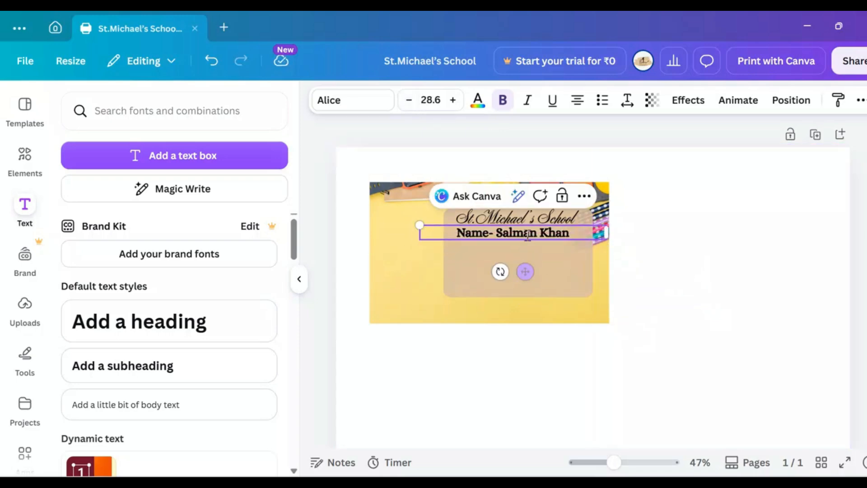
click(523, 225)
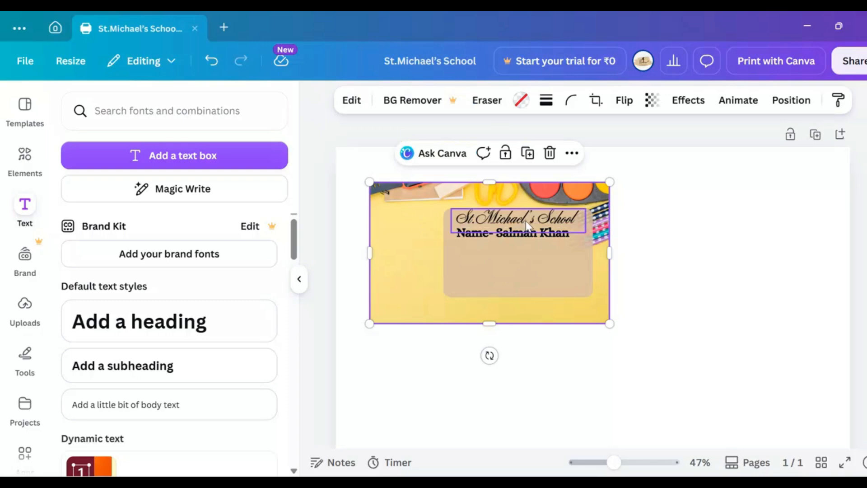
right_click(527, 224)
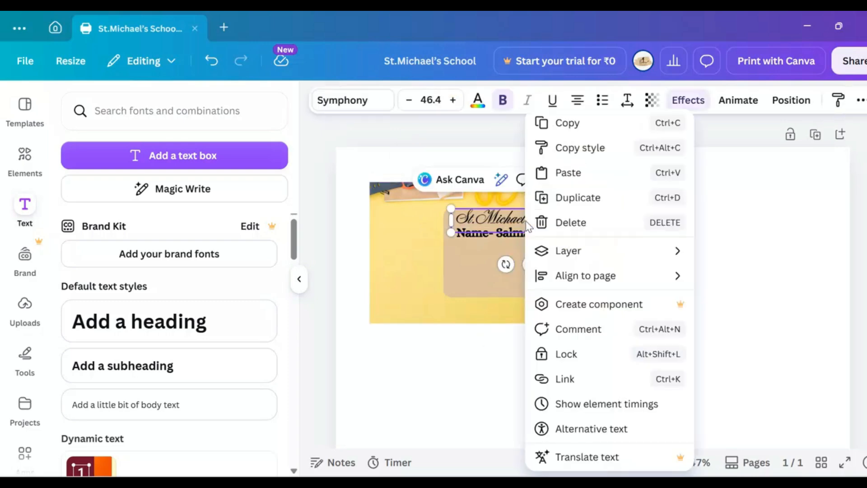
click(494, 397)
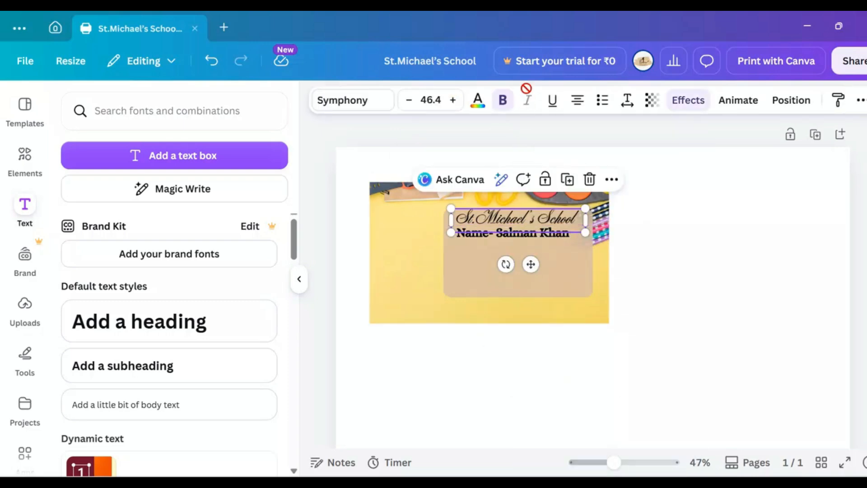
click(502, 100)
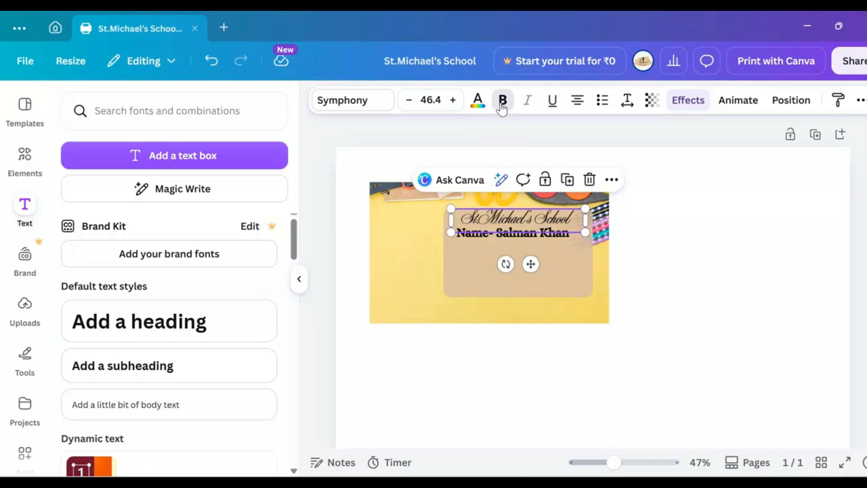
click(501, 103)
click(520, 381)
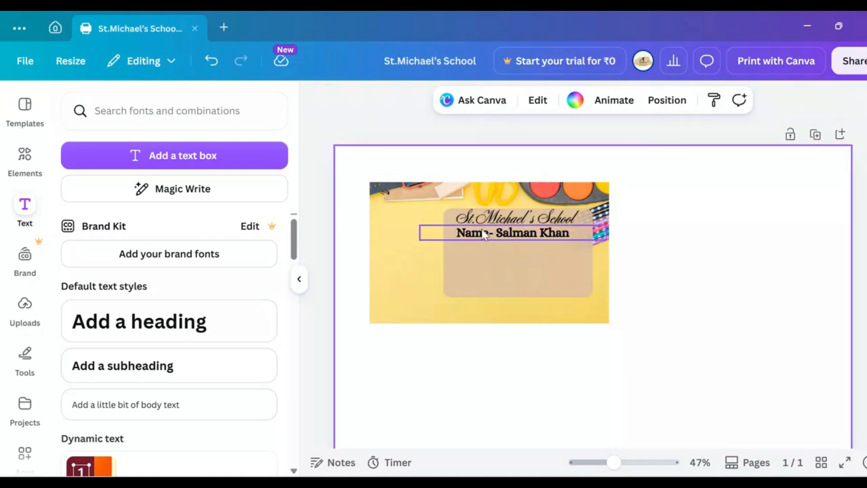
Step: Remove the bold formatting from the student's name line
click(487, 232)
click(502, 102)
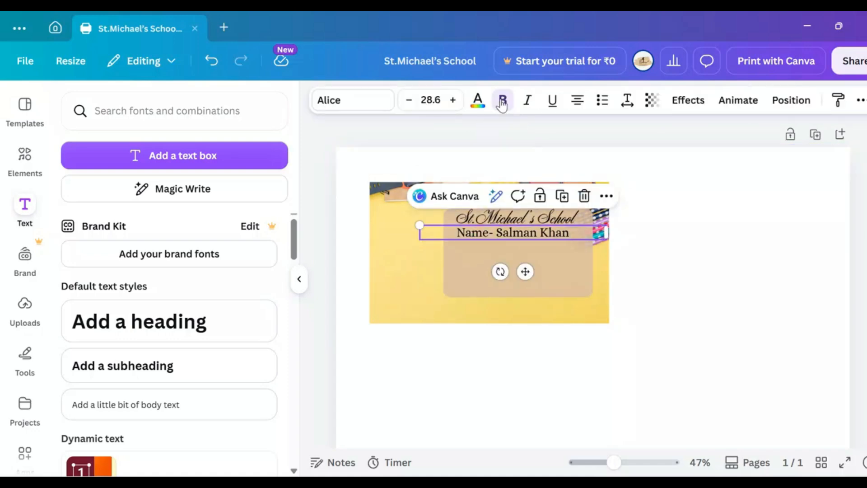
click(529, 360)
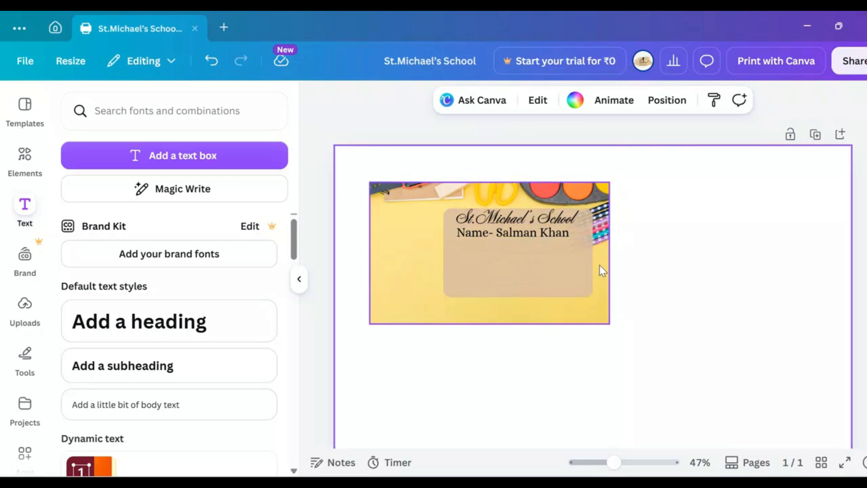
Step: Duplicate the student's name line and place the copy beneath it on the beige rectangle
click(571, 237)
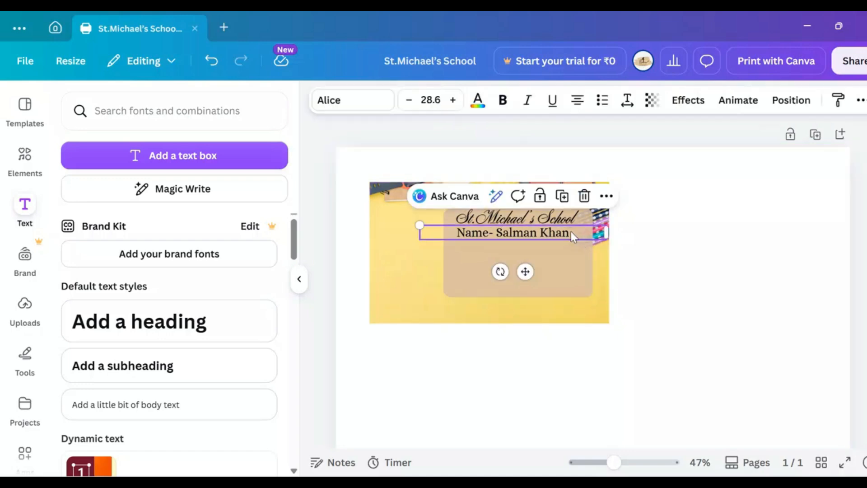
key(ctrl+d)
drag(571, 232, 563, 248)
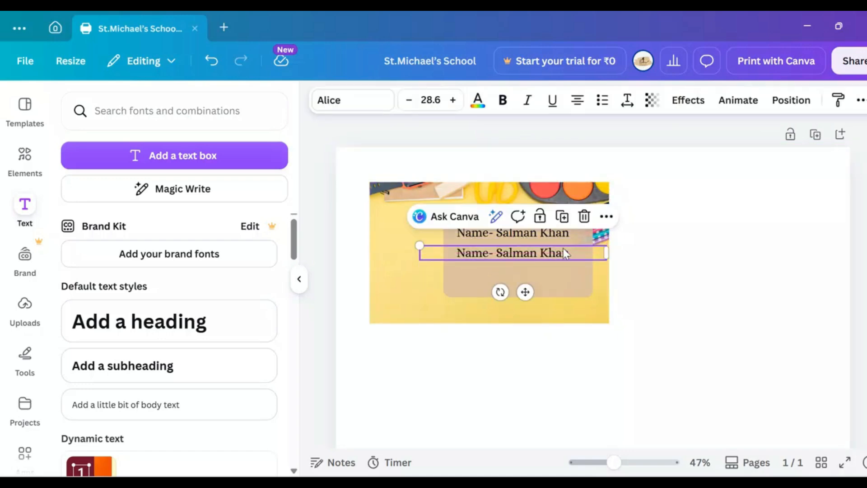
click(566, 234)
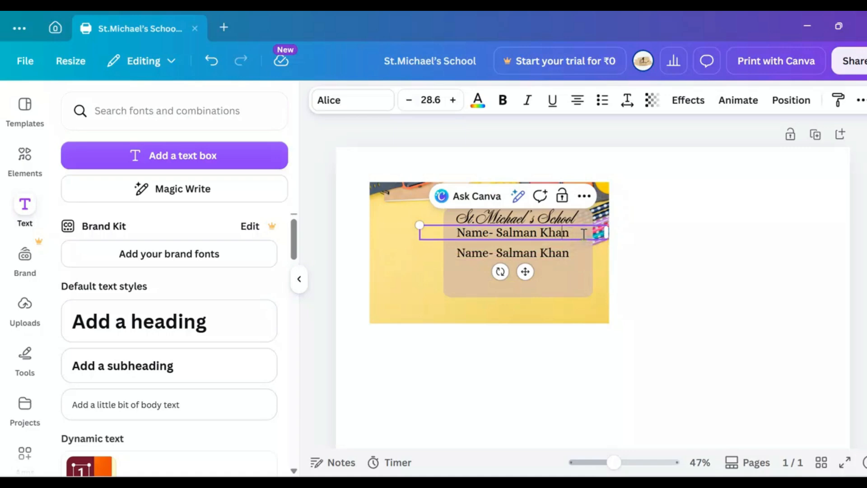
key(BackSpace)
key(BackSpace)
key(BackSpace)
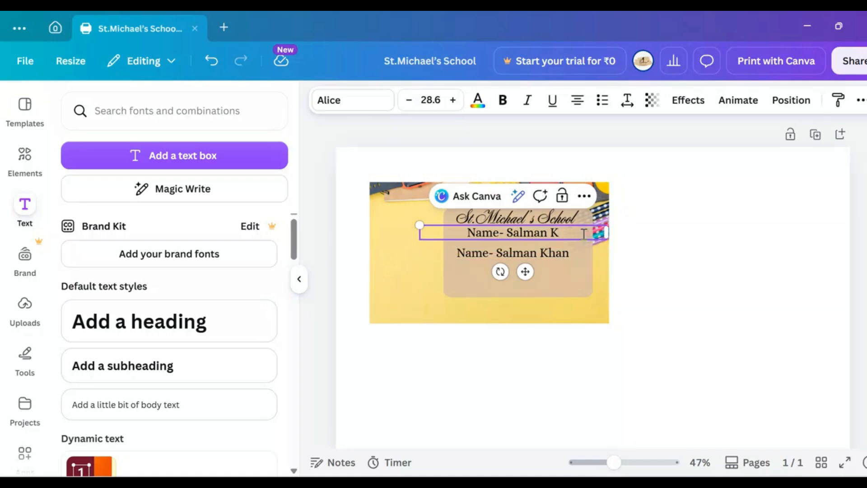
text(han)
Step: Replace the text of the duplicated name line with "Class -"
double_click(573, 252)
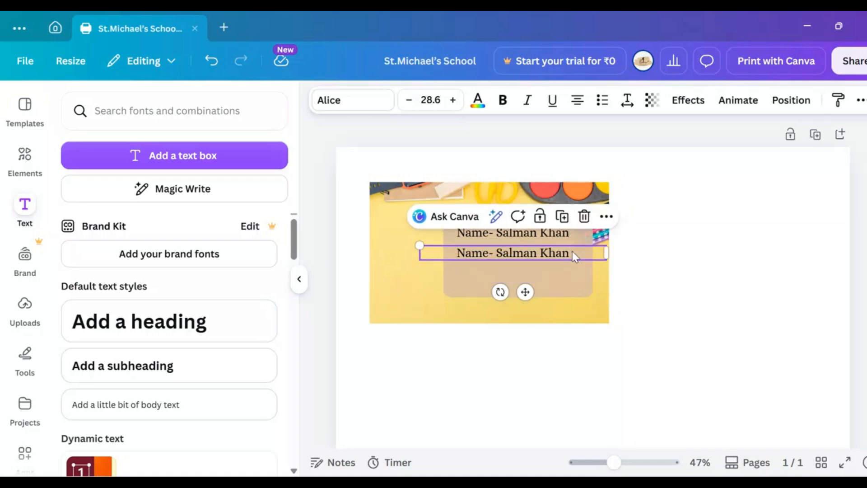
text(Class -)
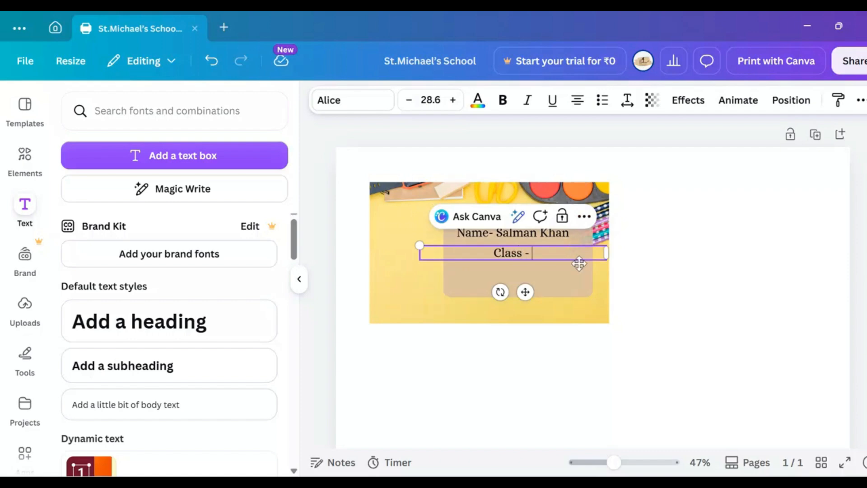
click(509, 368)
Step: Duplicate the "Class -" line, stack the two lines closely under the student's name, and change the lower one to "Subject-"
click(516, 256)
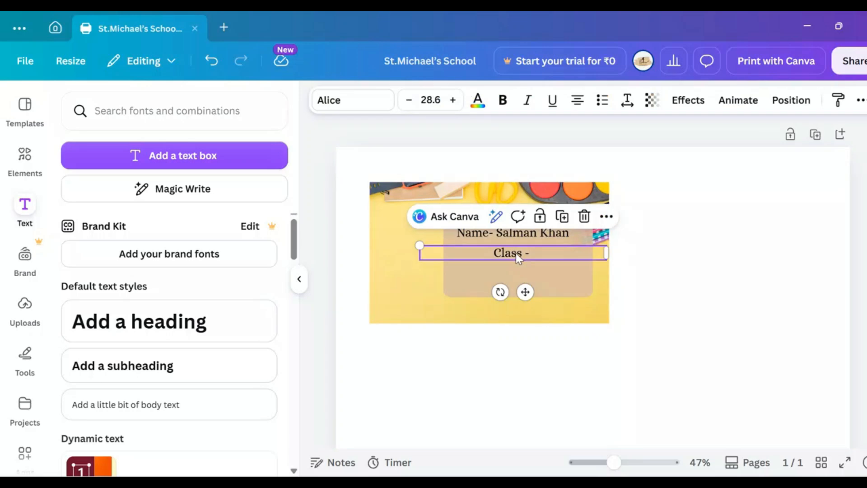
key(ctrl+d)
drag(516, 259, 490, 245)
click(507, 255)
mouse_move(514, 272)
mouse_down()
mouse_move(491, 264)
mouse_move(507, 261)
mouse_up()
double_click(492, 265)
text(Subject-)
click(500, 354)
Step: Duplicate the "Subject-" line, place the copy beneath it, and change its text to "Roll No. -"
click(505, 260)
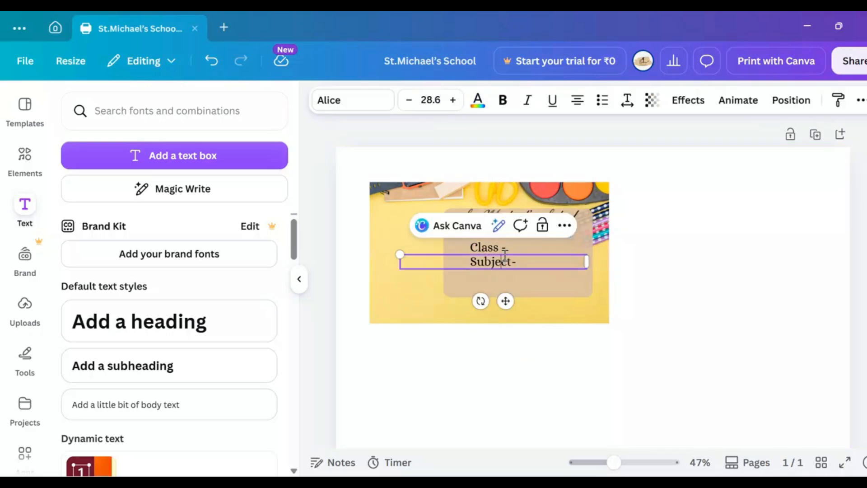
key(ctrl+d)
double_click(520, 273)
drag(511, 306, 505, 314)
text(Roll No. -)
click(478, 348)
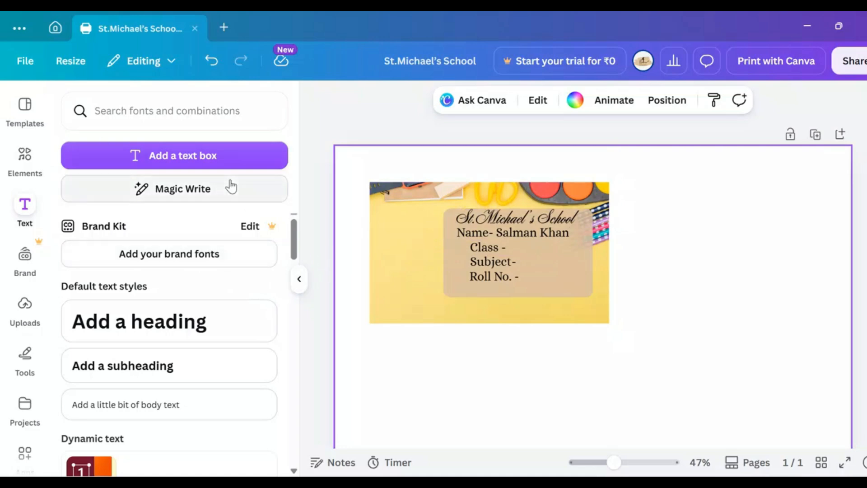
Step: Open the full set of recommended graphics in the elements library
click(25, 158)
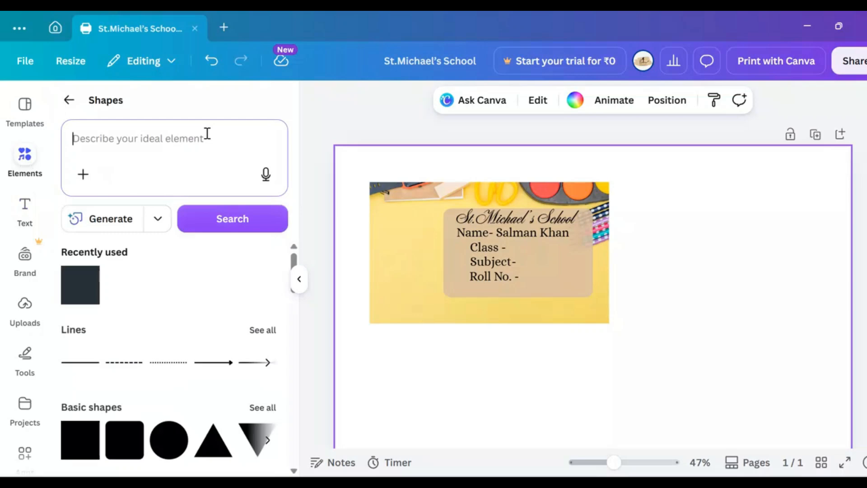
click(68, 100)
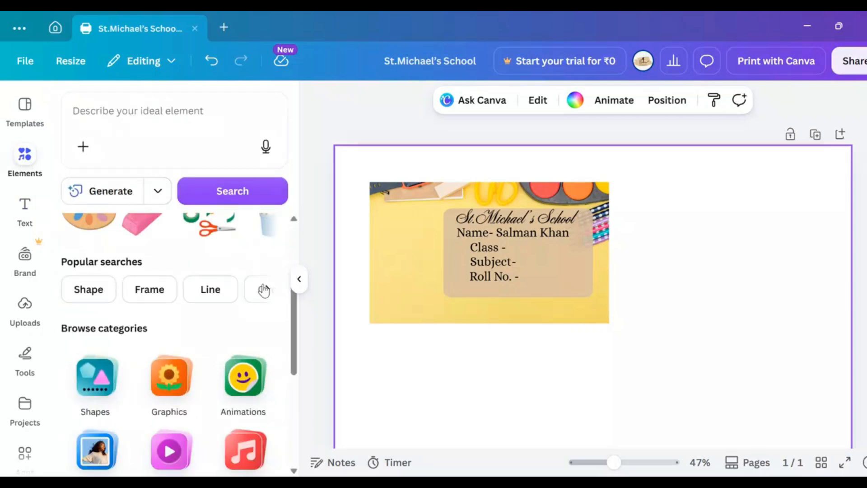
drag(292, 322, 295, 303)
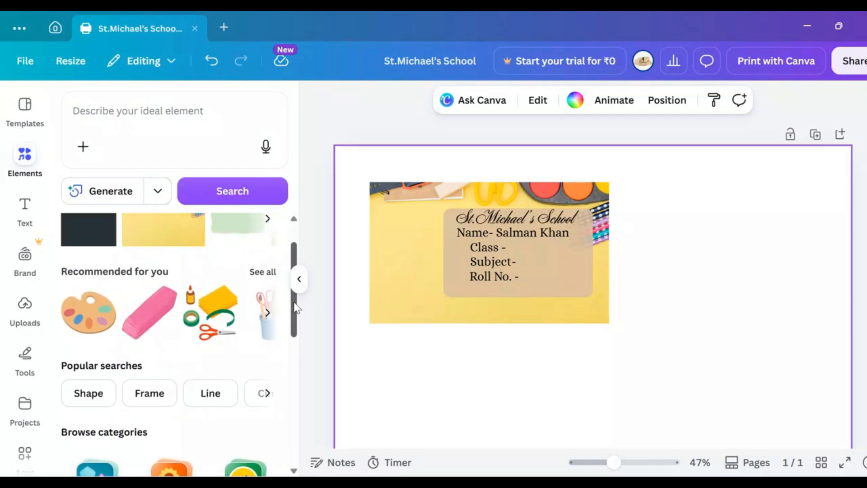
click(262, 272)
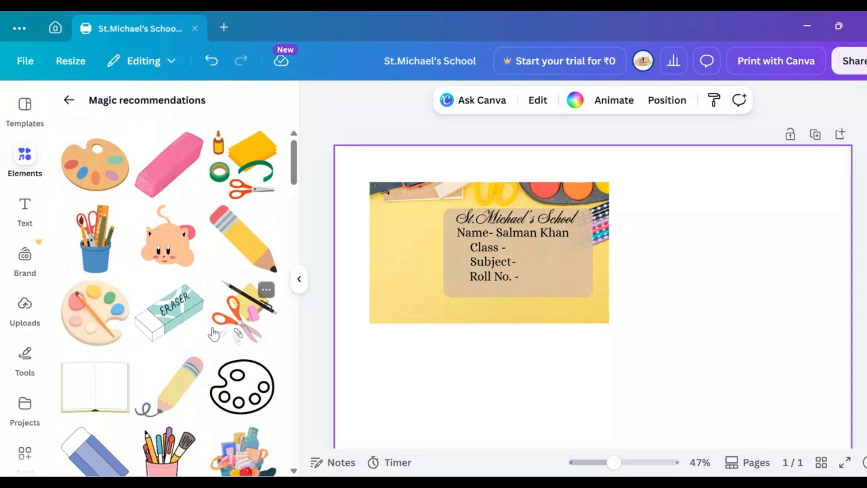
Step: Try decorating the label with the pink pencil cup graphic, shrunk to a small size at the label's right edge
click(159, 457)
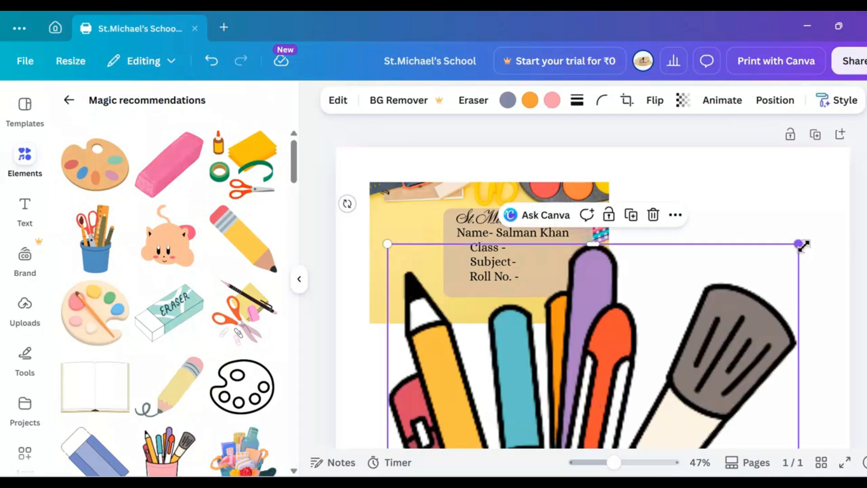
mouse_move(802, 246)
mouse_down()
mouse_move(654, 338)
mouse_move(551, 382)
mouse_up()
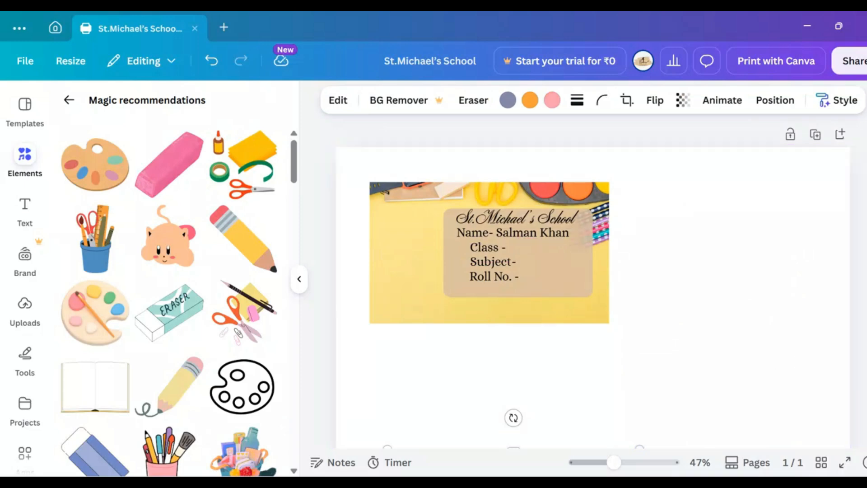
scroll(583, 398, down, 2)
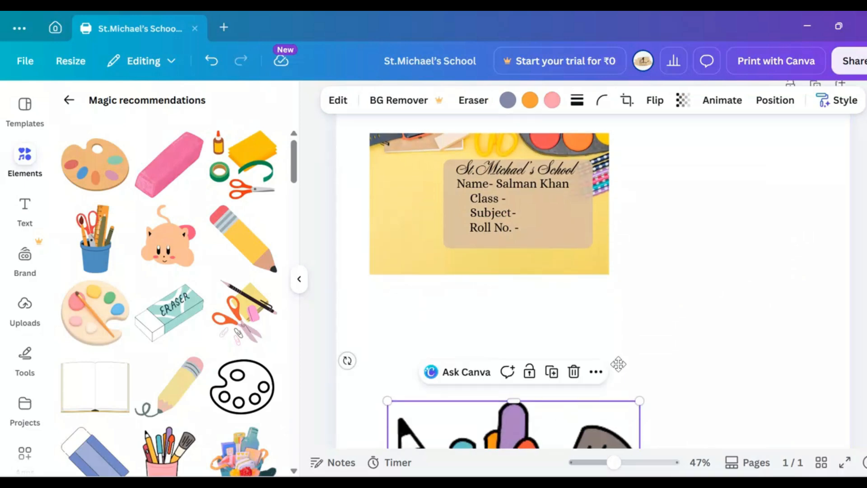
drag(557, 422, 748, 168)
scroll(670, 248, down, 4)
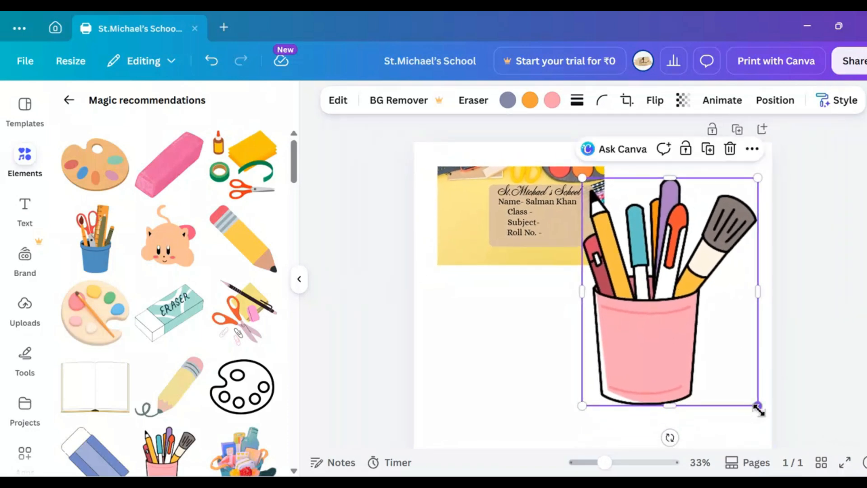
mouse_move(759, 410)
mouse_down()
mouse_move(631, 339)
mouse_move(600, 265)
mouse_move(596, 220)
mouse_up()
click(596, 203)
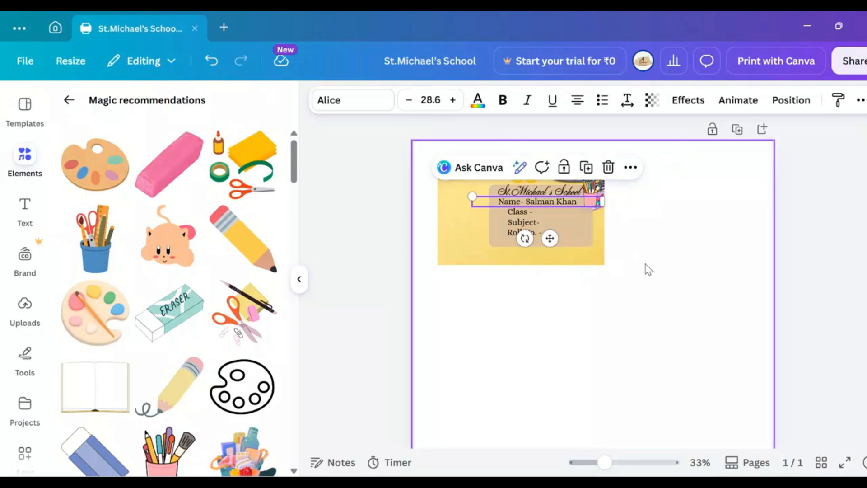
click(648, 270)
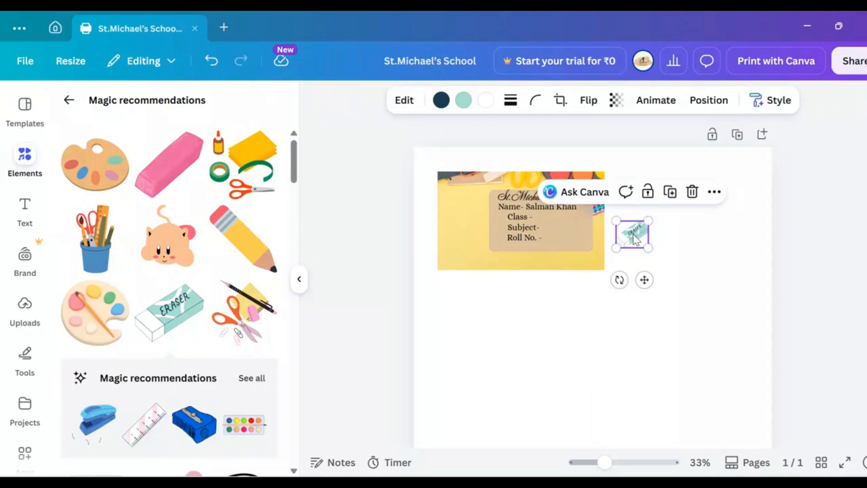
Step: Place the teal eraser graphic at the label's lower-right corner and a small scissors-and-pencil graphic at its lower-left corner
mouse_move(635, 239)
mouse_down()
mouse_move(594, 241)
mouse_move(583, 270)
mouse_up()
click(246, 312)
drag(656, 341, 737, 199)
drag(745, 190, 635, 301)
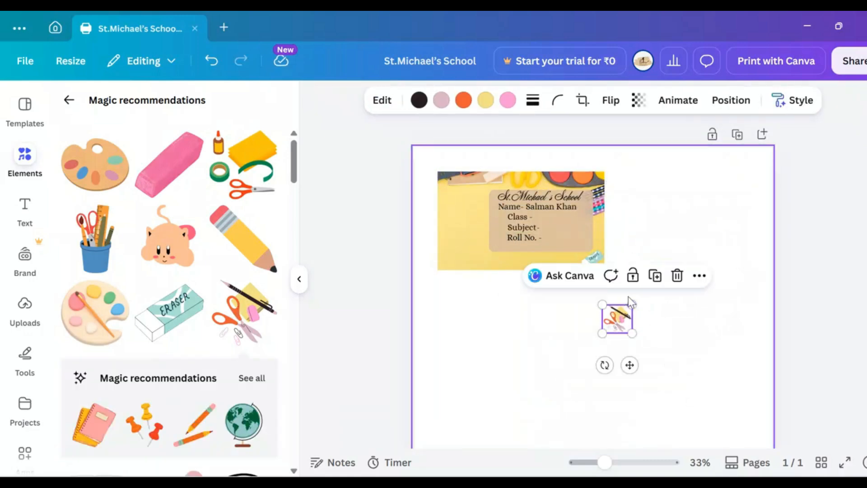
drag(630, 364, 465, 337)
drag(453, 296, 453, 265)
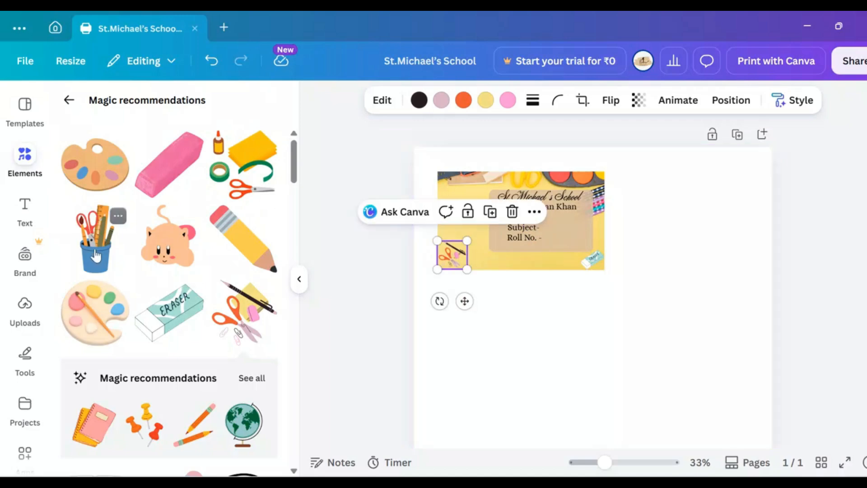
Step: Add the blue basket of school supplies graphic, shrink it, and place it beside the eraser along the label's lower edge
drag(294, 171, 295, 221)
click(246, 257)
drag(738, 254, 612, 387)
drag(542, 420, 691, 229)
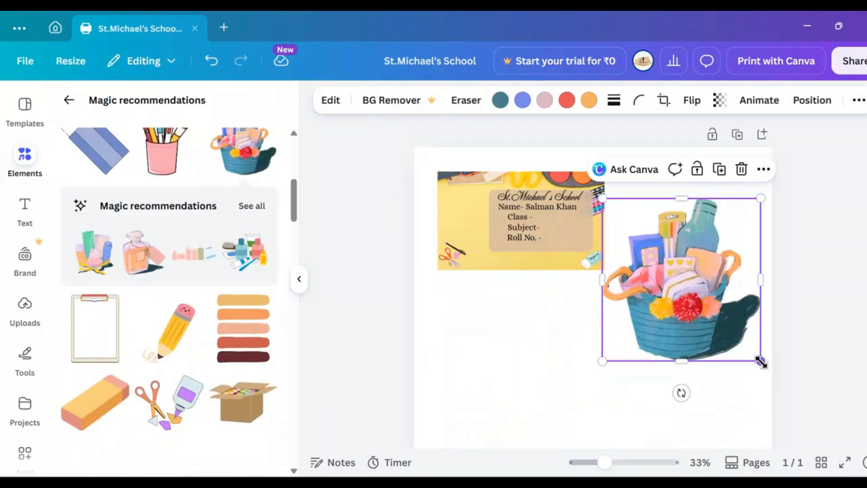
drag(760, 360, 638, 232)
drag(619, 214, 561, 301)
drag(574, 290, 570, 266)
click(559, 302)
click(569, 266)
Step: Add the paint and brushes graphic, shrink it, and place it beside the basket along the label's lower edge
scroll(99, 407, down, 5)
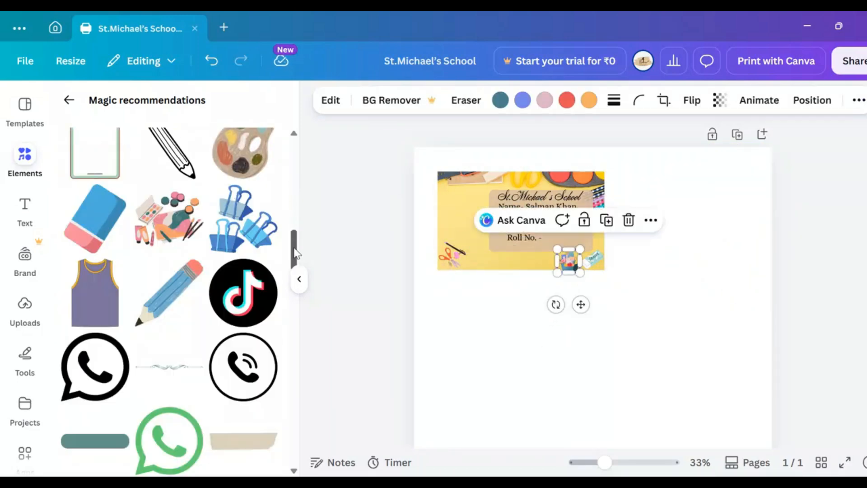
click(169, 222)
drag(669, 345, 602, 372)
drag(576, 386, 534, 303)
drag(534, 302, 532, 272)
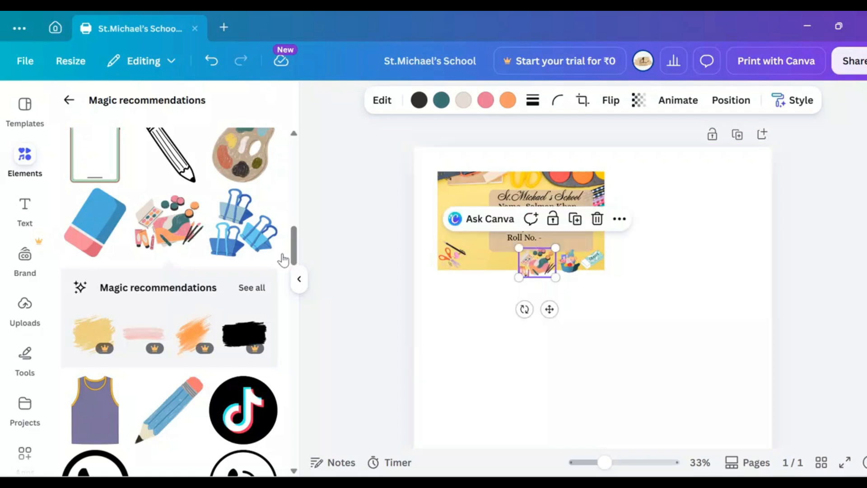
Step: Search the elements library for "cars" and limit the results to graphics
drag(293, 247, 295, 399)
click(68, 100)
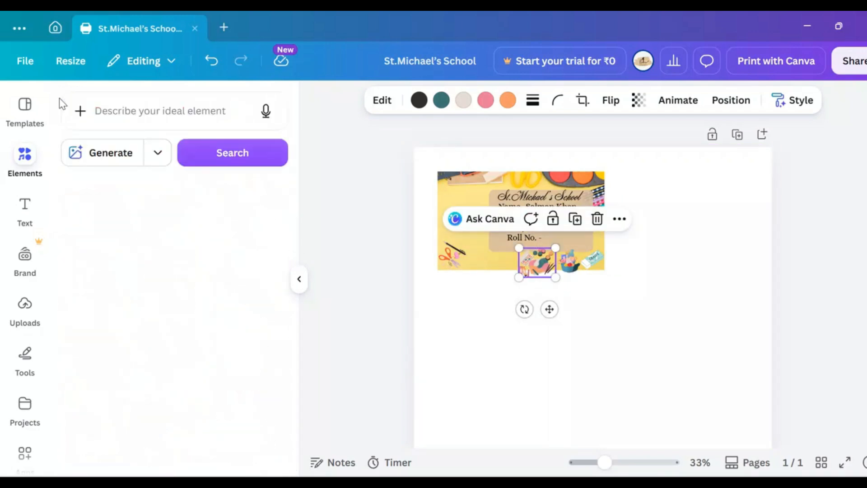
click(185, 116)
text(card)
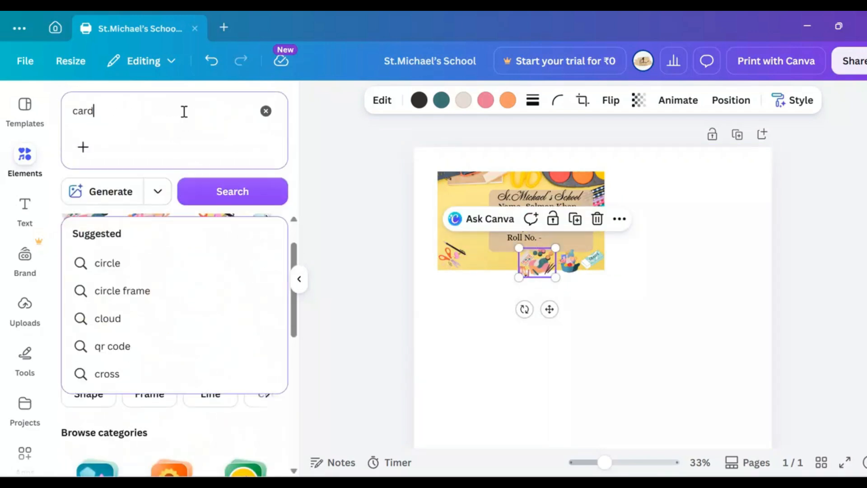
key(BackSpace)
text(s)
key(Return)
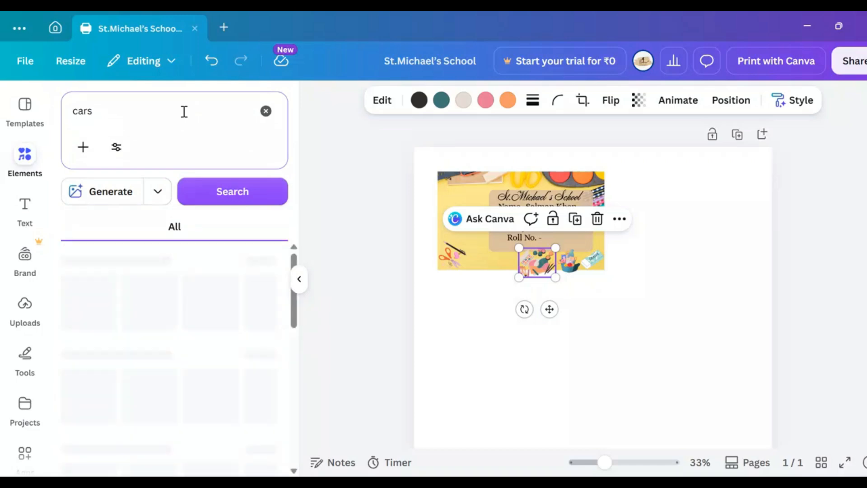
click(112, 228)
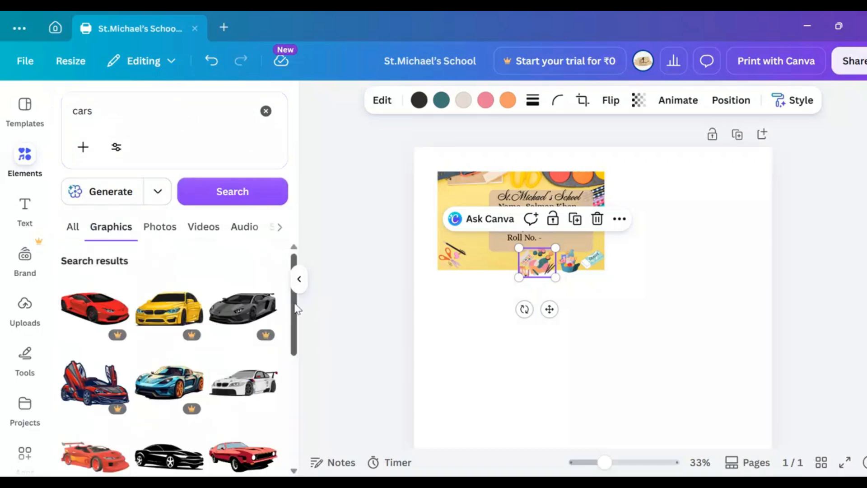
Step: Add the brown vintage car graphic, shrink it, and move it just below the label's lower-left corner
drag(296, 309, 296, 378)
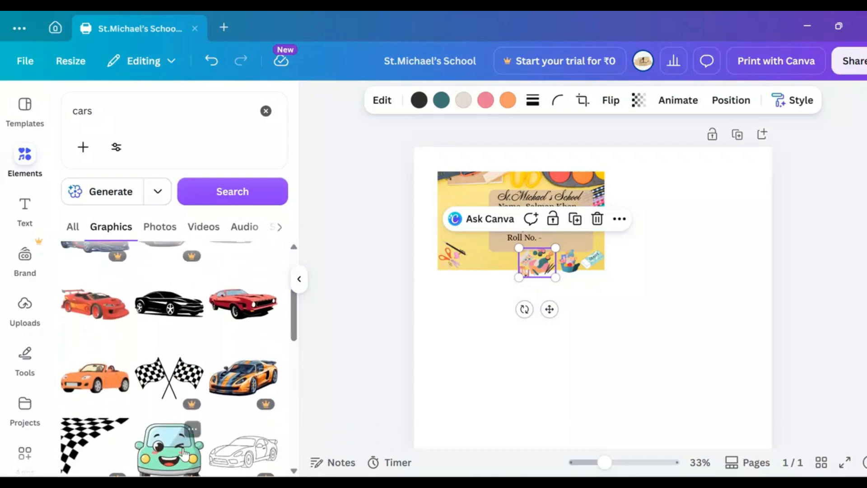
drag(294, 338, 297, 408)
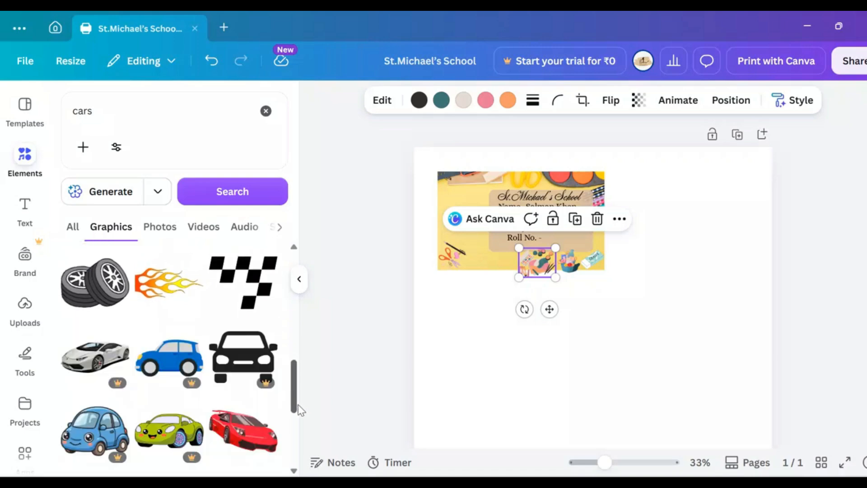
drag(293, 401, 298, 420)
click(108, 418)
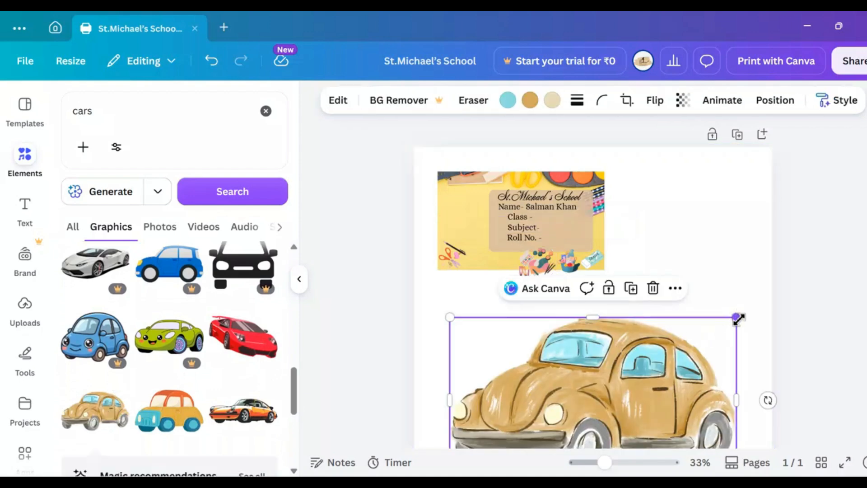
drag(738, 319, 524, 385)
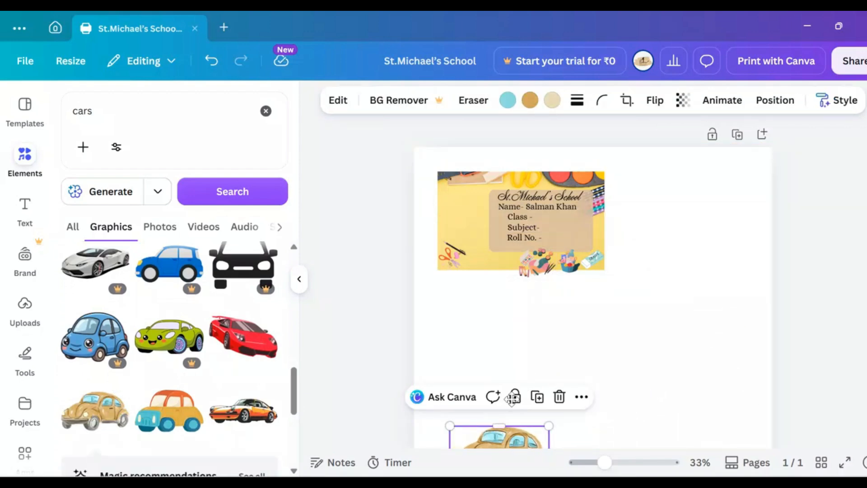
drag(499, 434, 456, 288)
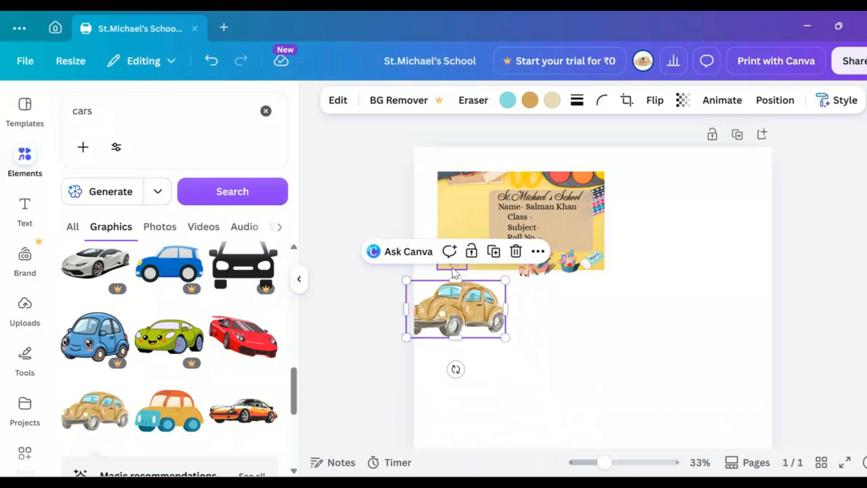
Step: Move the scissors-and-pencil graphic along the label's lower edge next to the paint and brushes, and shrink it slightly
click(454, 271)
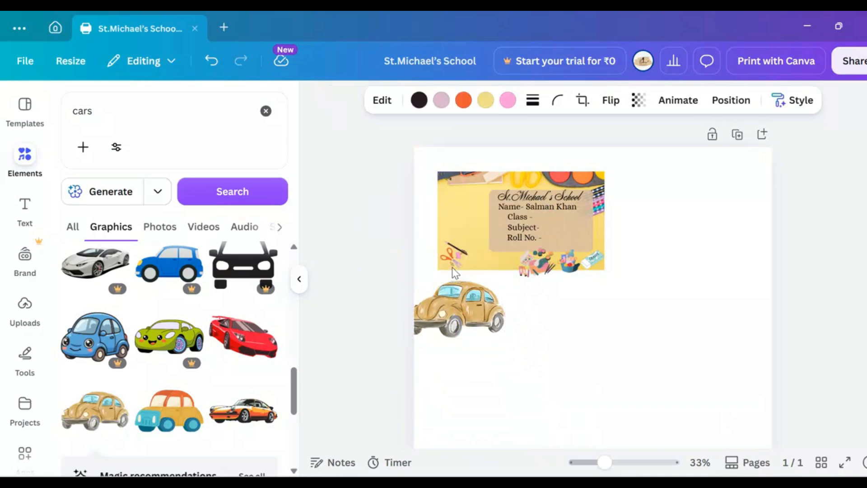
key(Right)
key(Right)
key(Right)
key(Right)
key(Right)
key(Right)
key(Right)
key(Right)
key(Right)
key(Right)
key(Right)
key(Right)
key(Right)
key(Right)
key(Right)
key(Right)
key(Right)
key(Right)
key(Right)
key(Right)
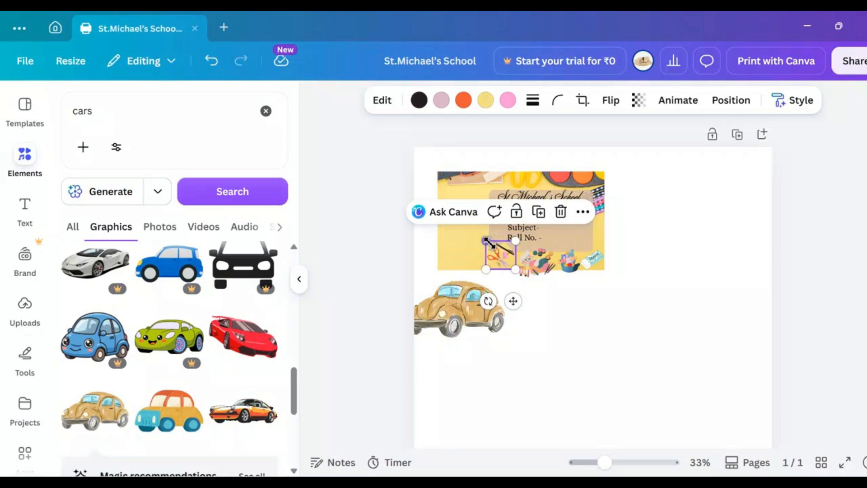
drag(487, 241, 494, 250)
Step: Nudge the paint and brushes graphic up inside the label and shrink it slightly
click(535, 259)
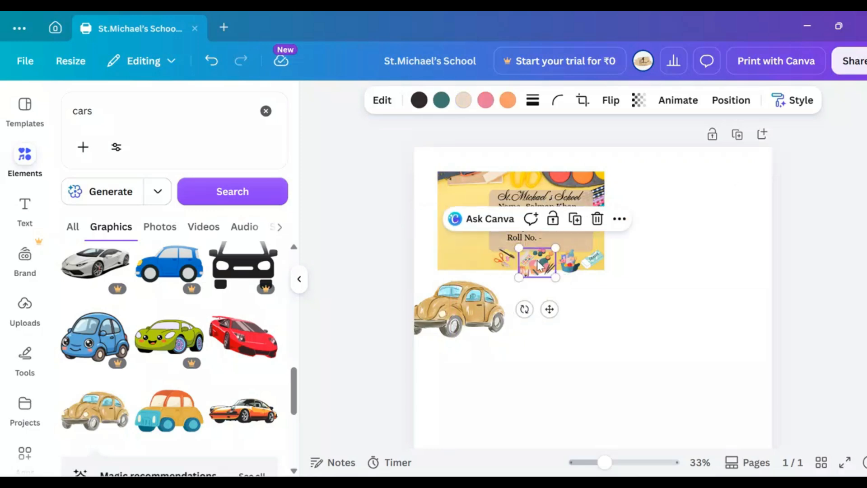
key(Up)
key(Up)
key(Up)
key(Up)
key(Up)
key(Up)
key(Up)
key(Up)
key(Up)
key(Up)
key(Up)
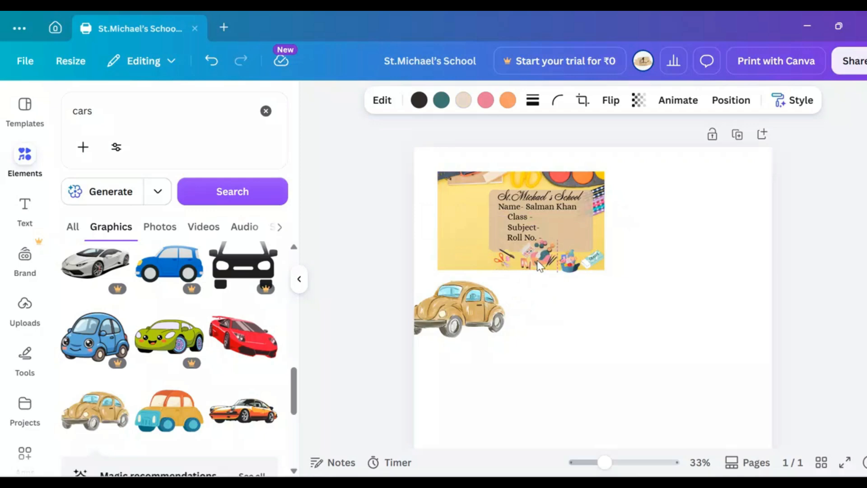
key(Up)
key(Up)
key(Up)
key(Up)
key(Up)
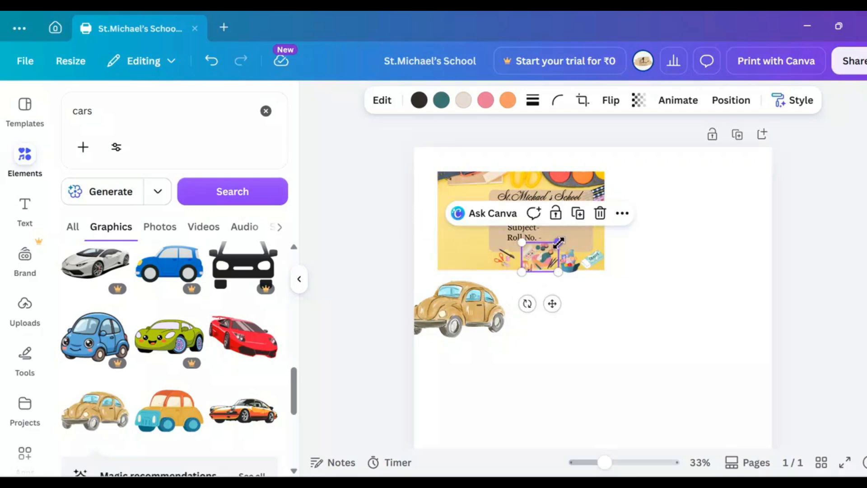
drag(559, 243, 550, 250)
Step: Shrink the brown car graphic further and bring it up to the label's lower edge
click(443, 305)
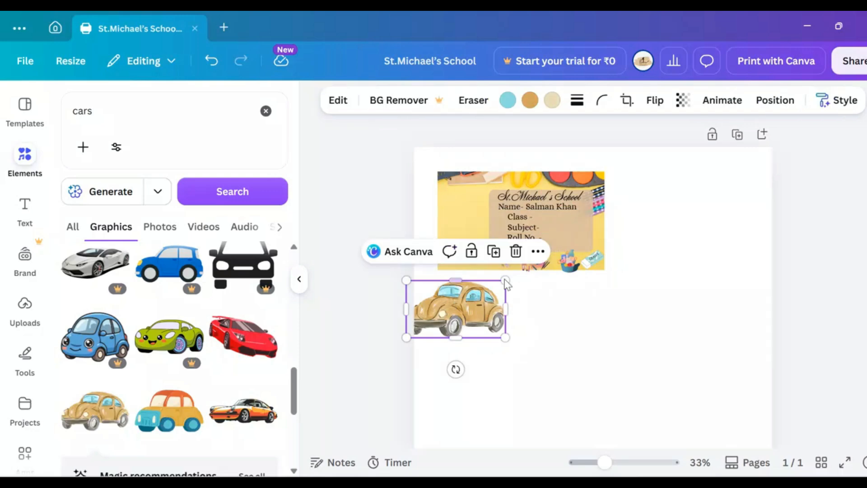
drag(504, 280, 478, 296)
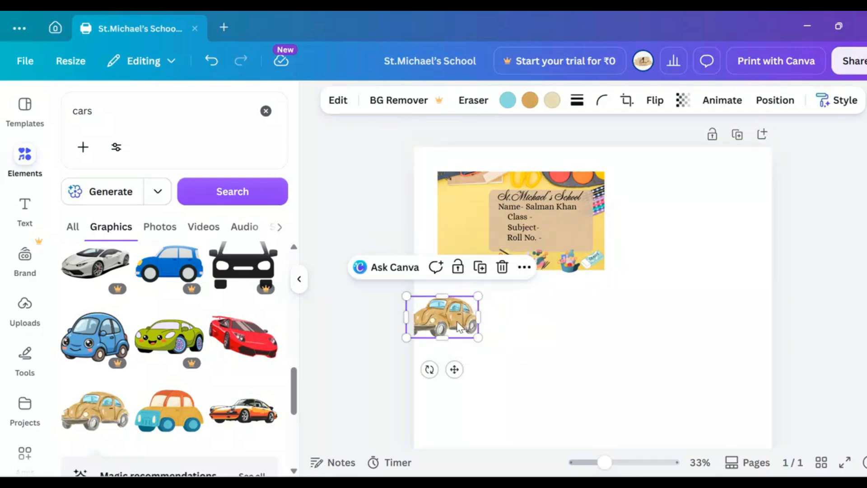
drag(458, 326, 463, 307)
key(ctrl+z)
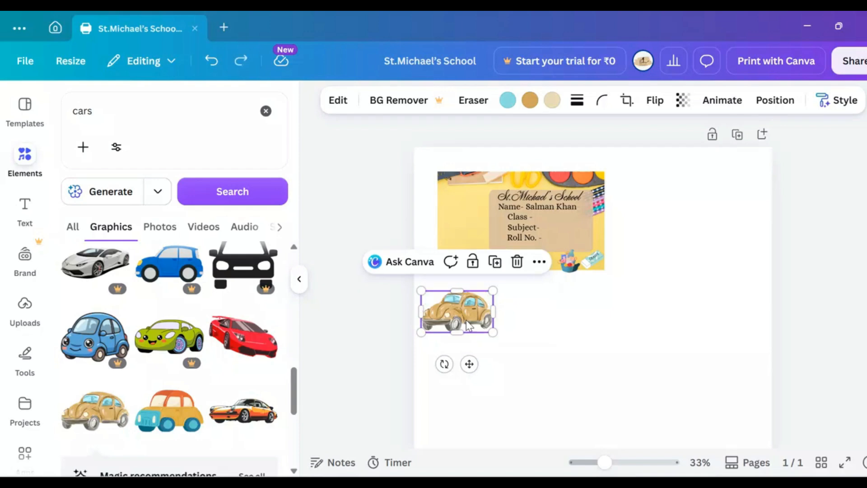
drag(493, 333, 473, 322)
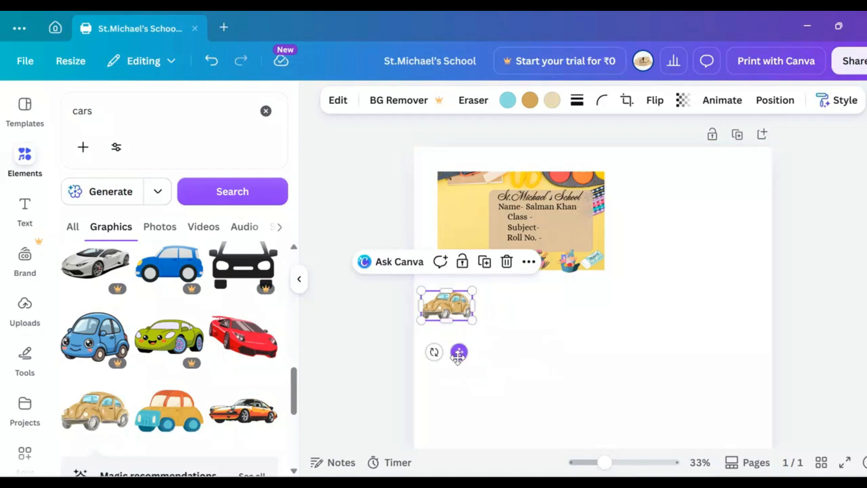
drag(458, 357, 461, 364)
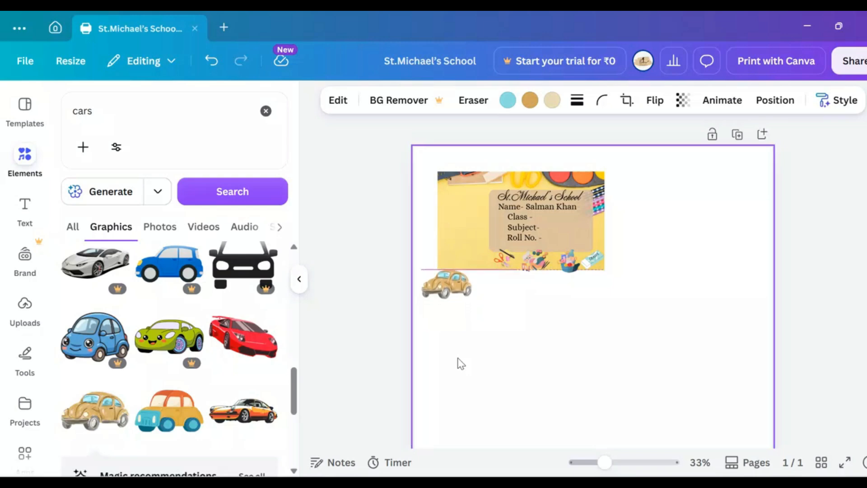
Step: Nudge the brown car into the label's lower-left corner, in line with the other small graphics
key(Up)
key(Up)
key(Up)
key(Up)
key(Up)
key(Up)
key(Up)
key(Up)
key(Up)
key(Up)
key(Up)
key(Up)
key(Up)
key(Up)
key(Up)
key(Up)
key(Up)
key(Up)
key(Right)
key(Right)
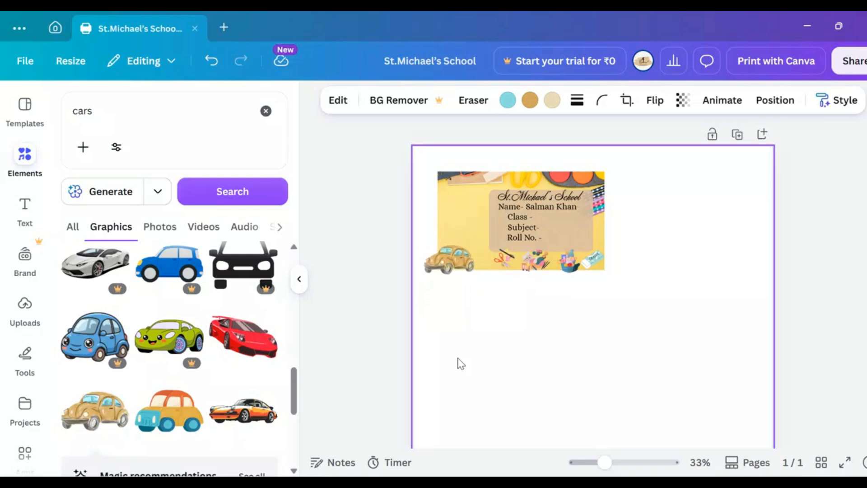
key(Right)
key(Right)
key(Right)
key(Right)
key(Right)
key(Right)
key(Right)
key(Right)
key(Right)
key(Right)
key(Right)
key(Right)
key(Up)
key(Up)
key(Up)
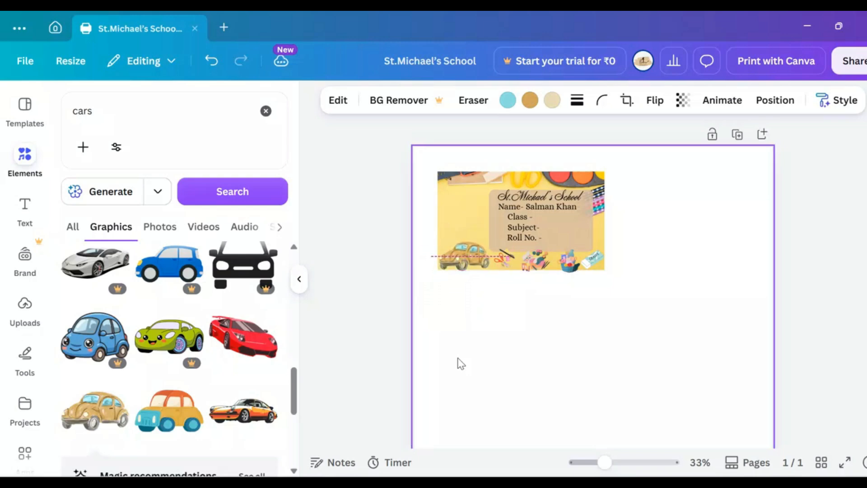
key(Right)
key(Down)
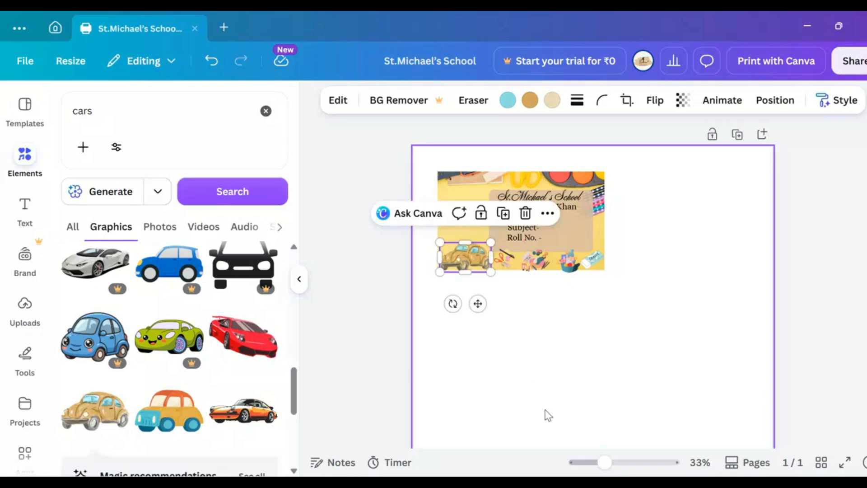
click(546, 414)
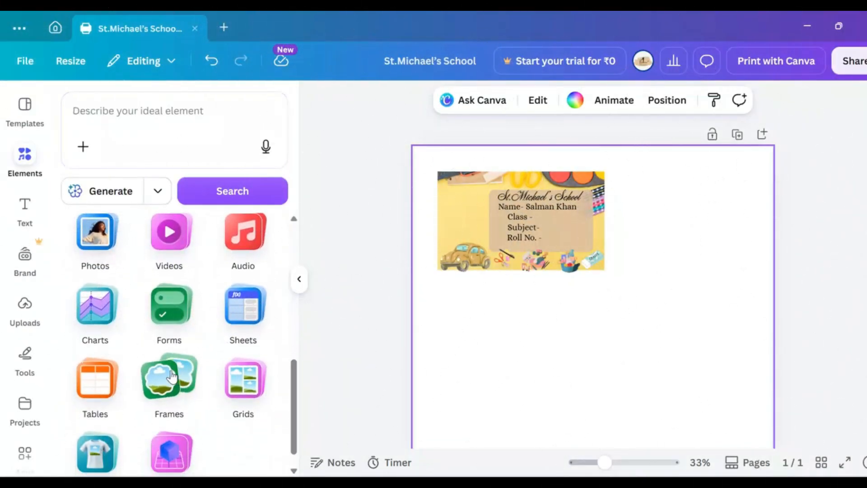
Step: Add a square photo frame, shrink it, and fit it above the car beside the student details, extended towards the label's left edge
click(171, 376)
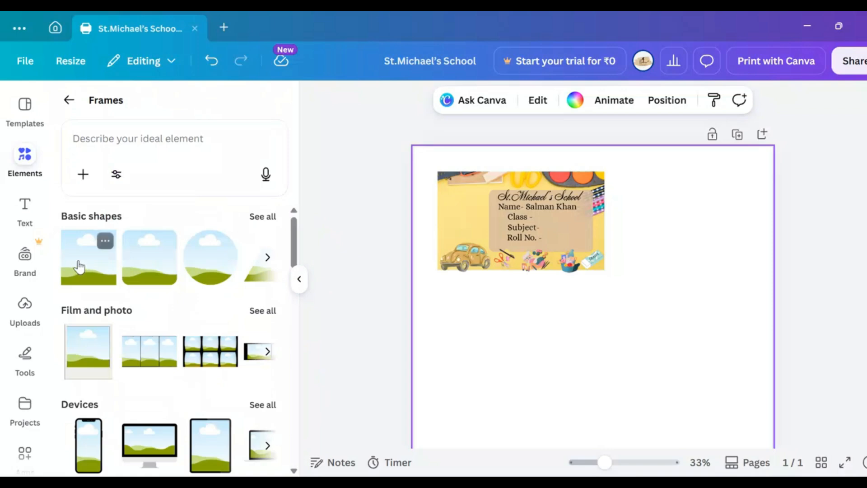
click(86, 270)
drag(687, 312, 565, 352)
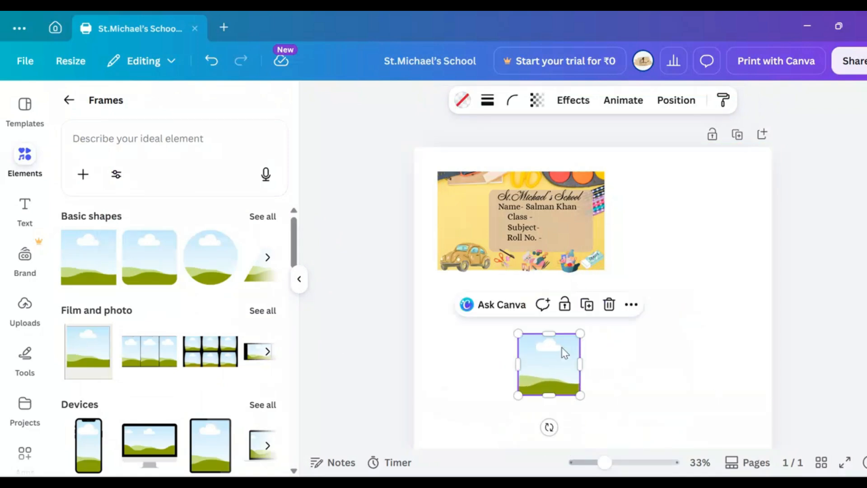
drag(571, 388, 491, 234)
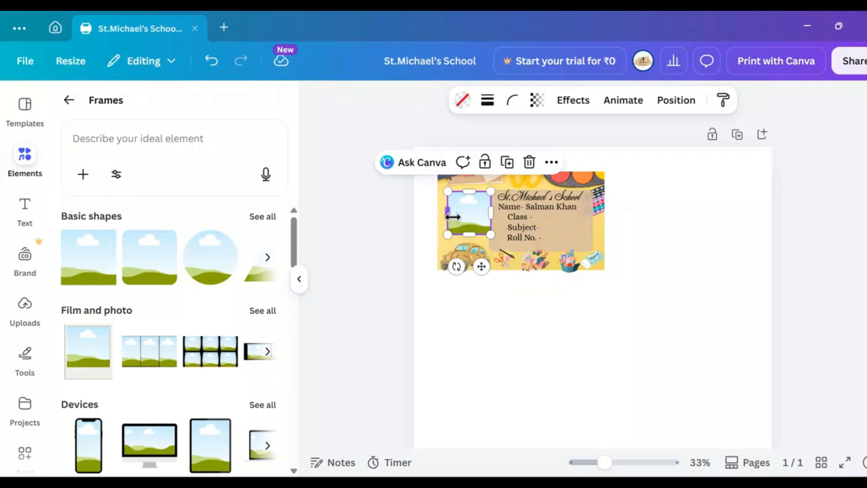
drag(450, 216, 469, 241)
click(571, 368)
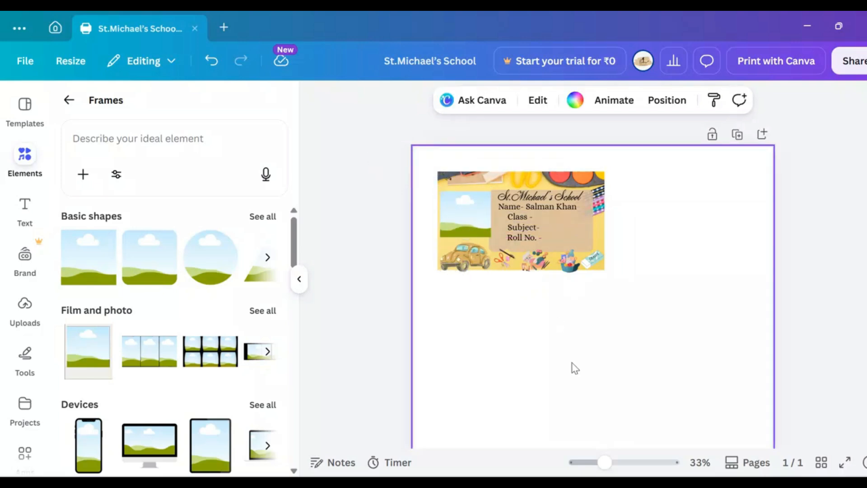
Step: Narrow the photo frame to leave a gap before the text panel, and extend its upper edge slightly
click(471, 223)
click(454, 221)
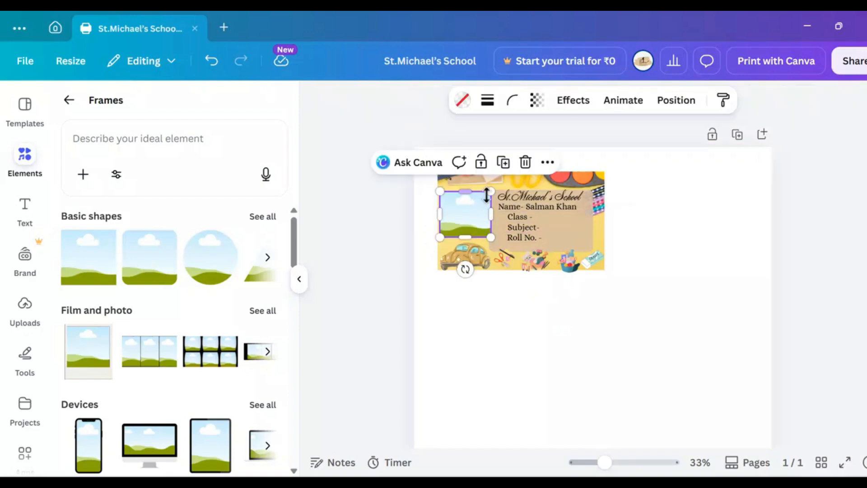
drag(492, 193, 466, 190)
click(533, 322)
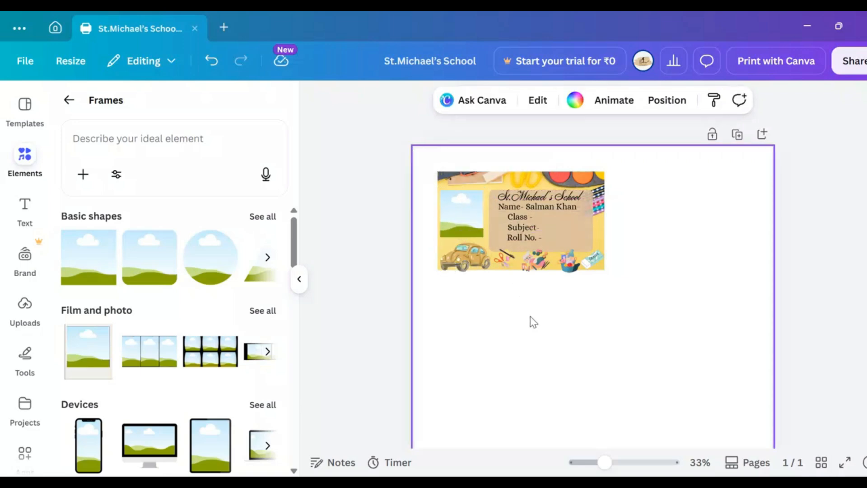
click(25, 303)
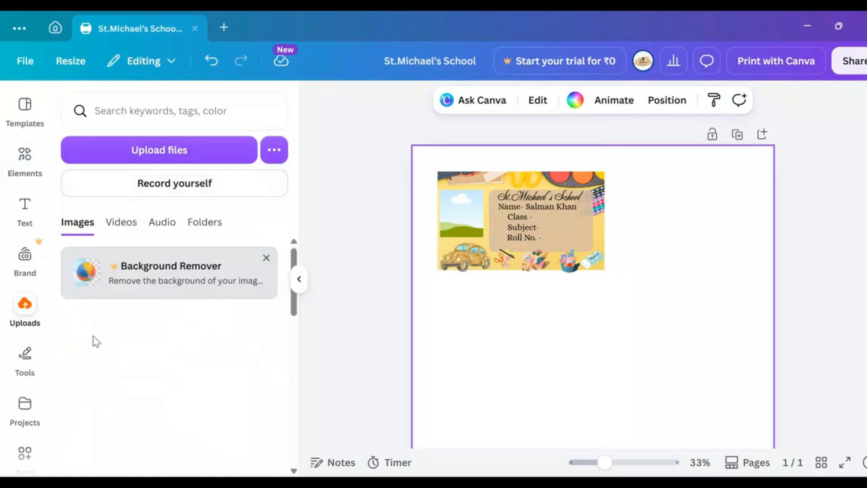
click(25, 156)
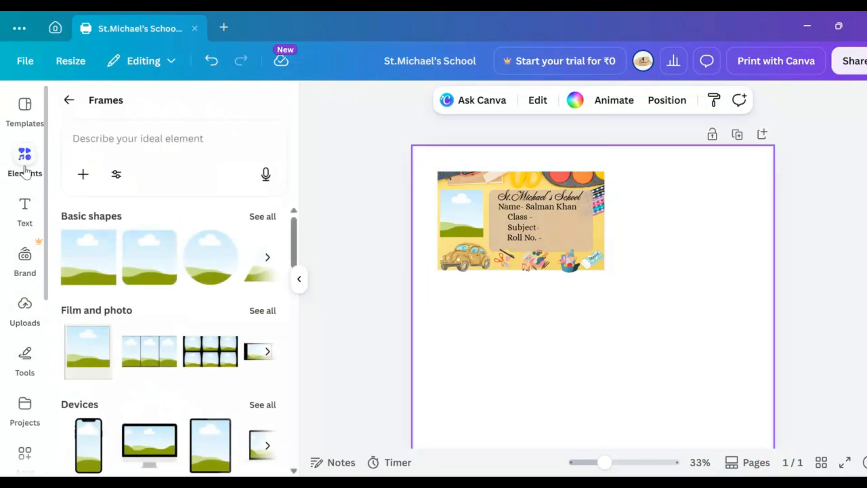
click(120, 141)
text(kid)
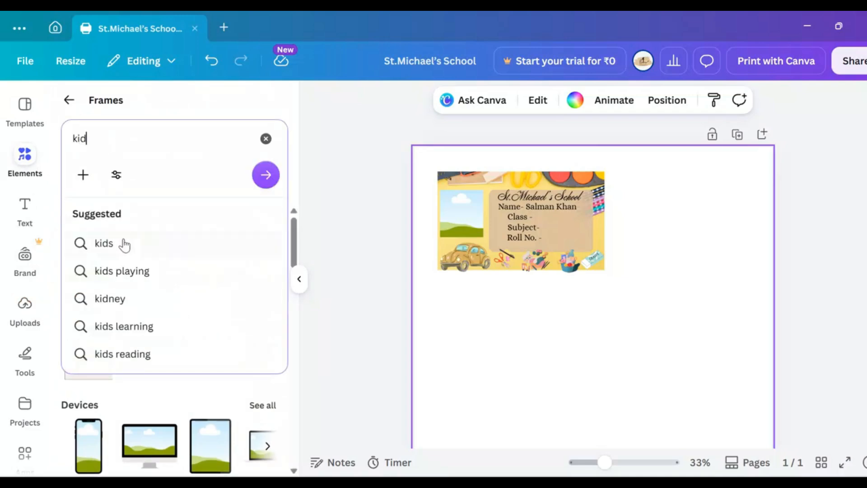
key(Return)
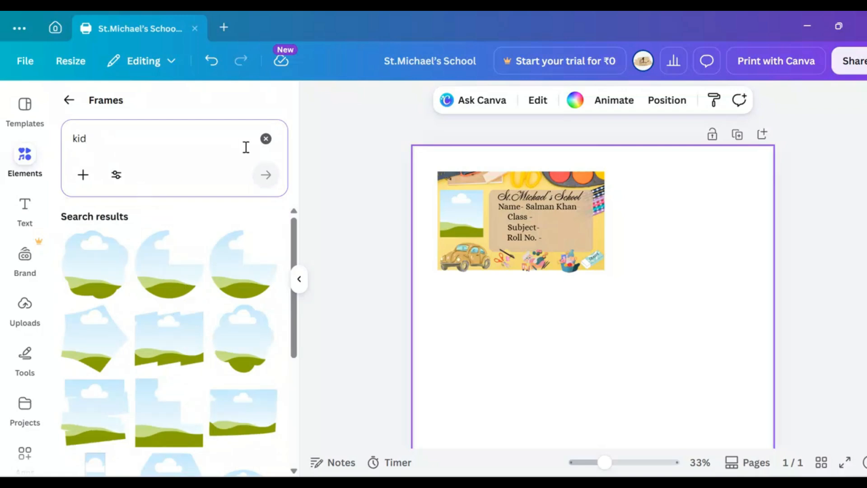
click(266, 139)
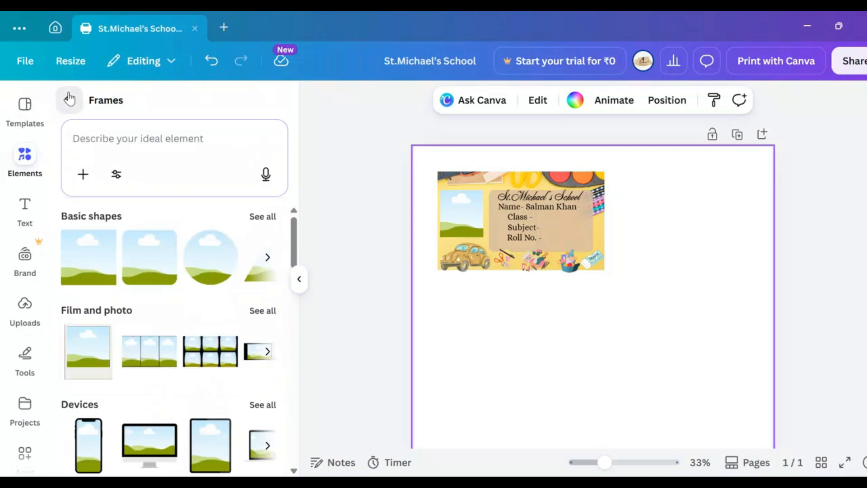
Step: Search all elements for "boy" and add the schoolboy graphic in a white shirt and blue tie
click(70, 100)
click(75, 110)
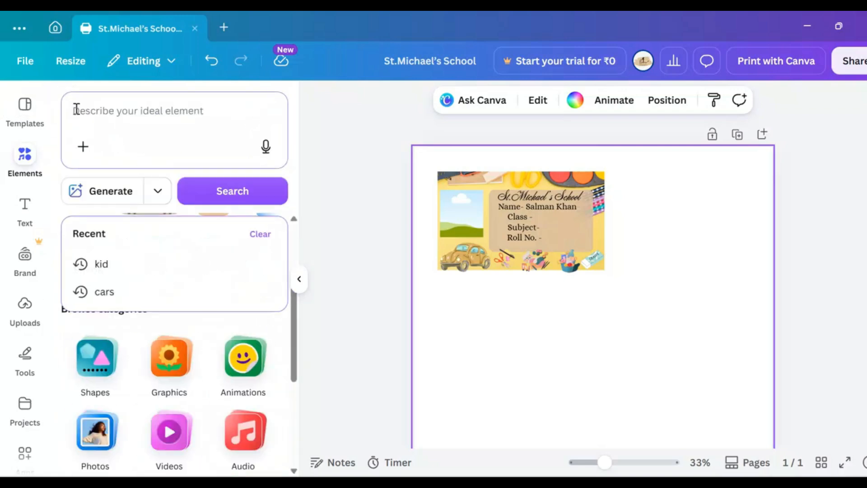
text(boy)
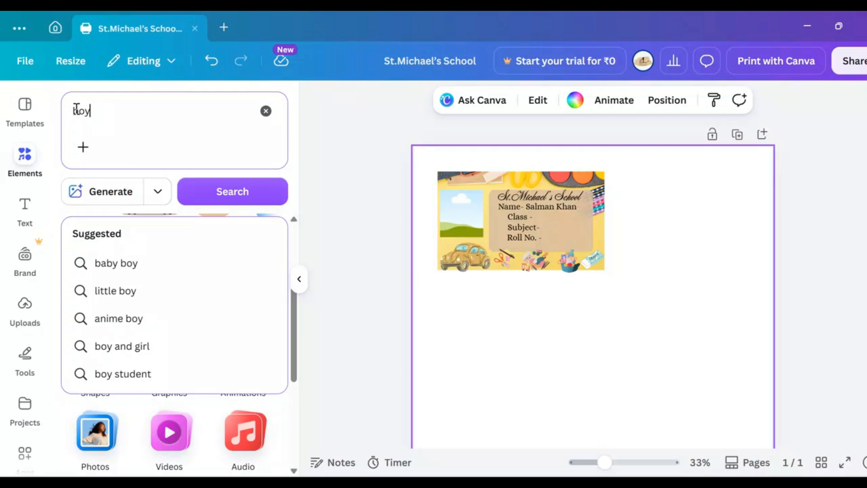
key(Return)
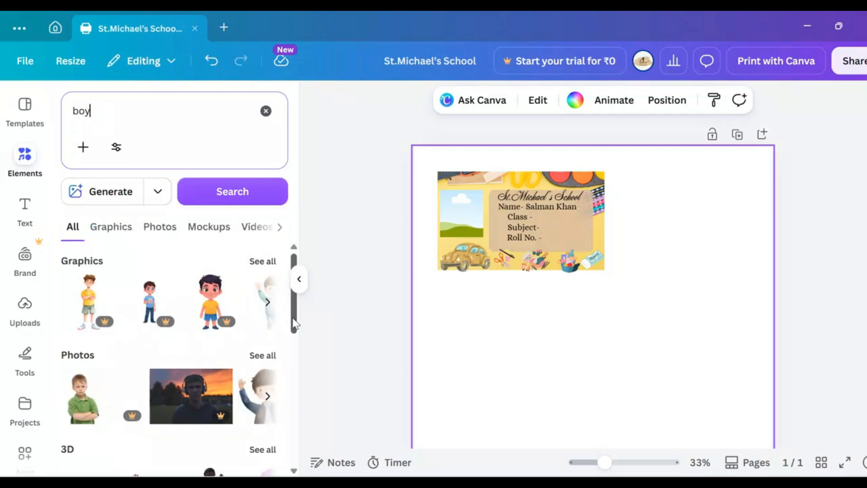
click(268, 302)
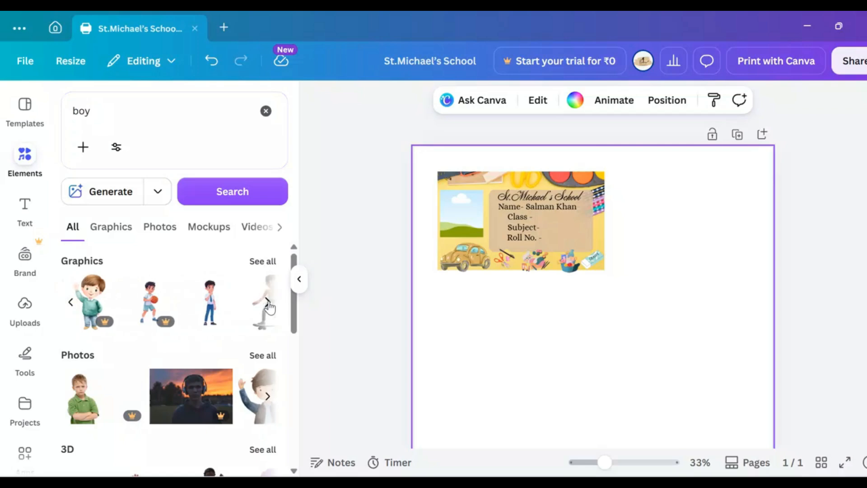
click(209, 305)
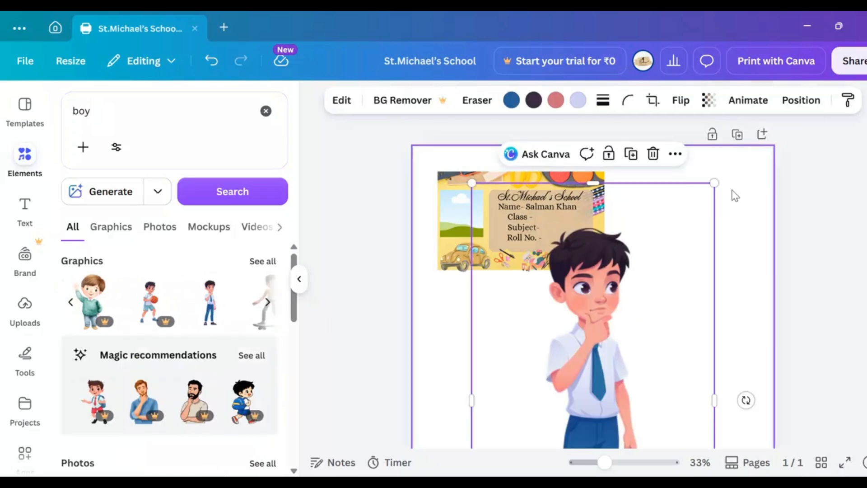
Step: Shrink the schoolboy graphic and drop it into the label's photo frame
drag(714, 183, 571, 401)
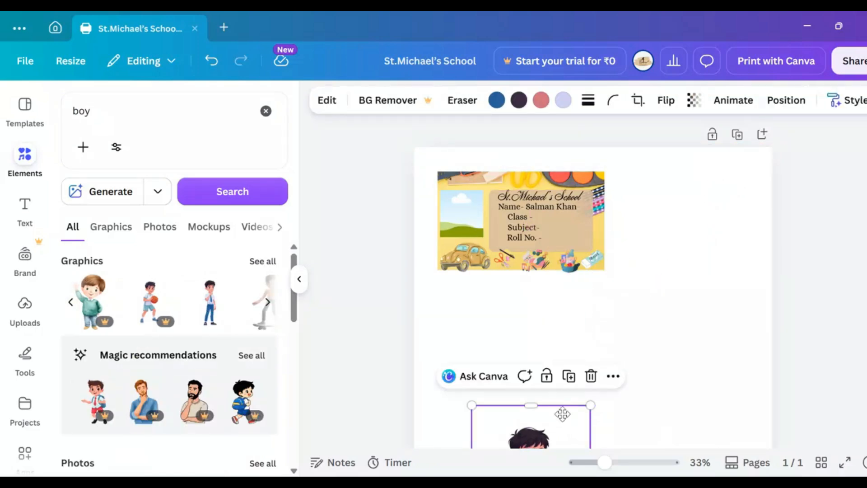
drag(525, 439, 684, 226)
drag(751, 403, 472, 218)
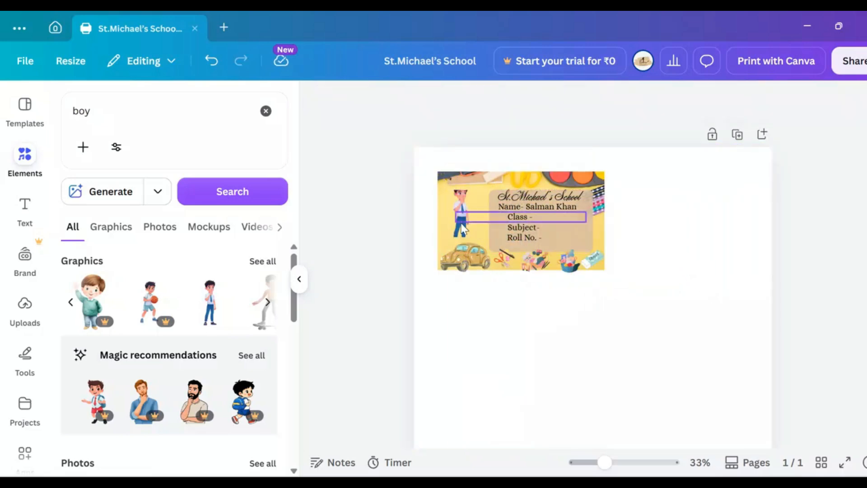
Step: Reposition the boy within the frame's crop so his head and upper body fill it
click(461, 226)
double_click(454, 221)
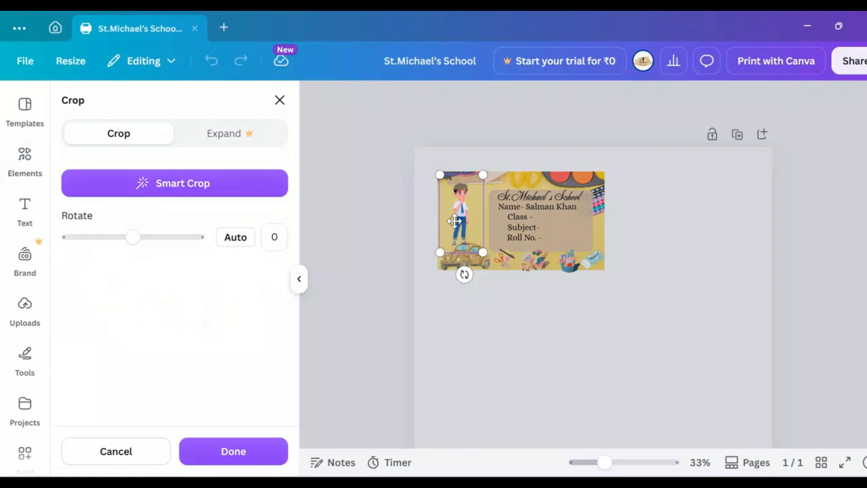
drag(457, 210, 457, 230)
click(505, 372)
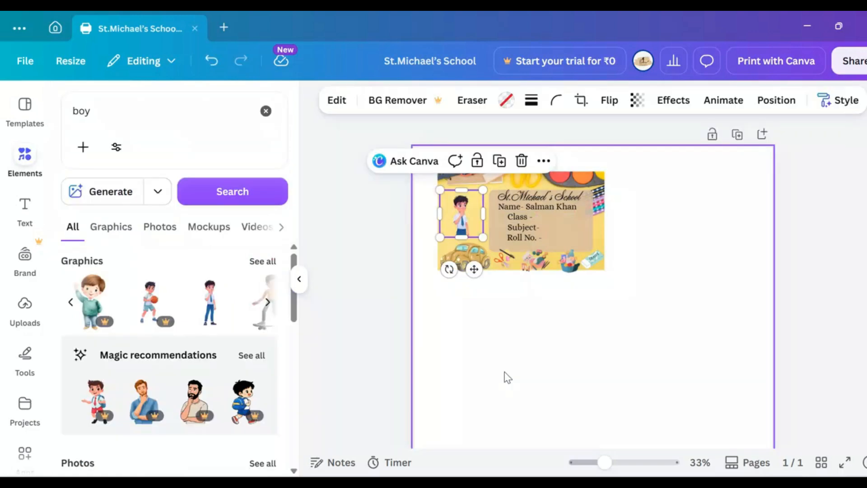
click(557, 373)
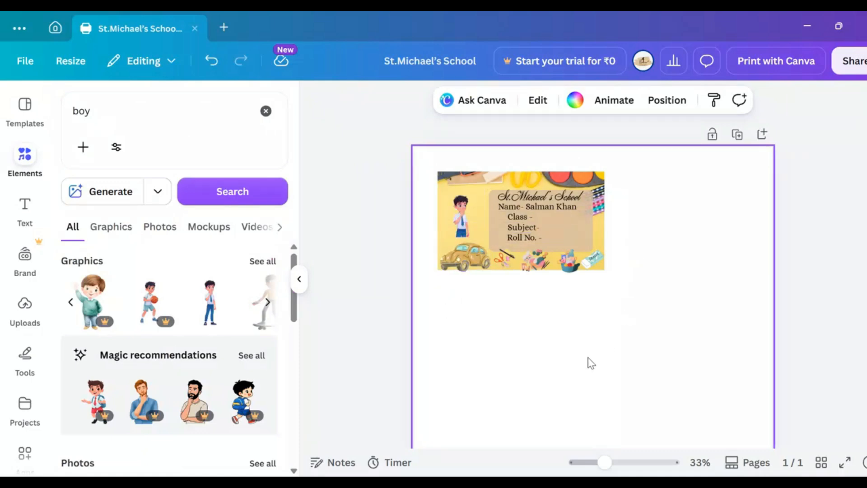
scroll(571, 325, down, 1)
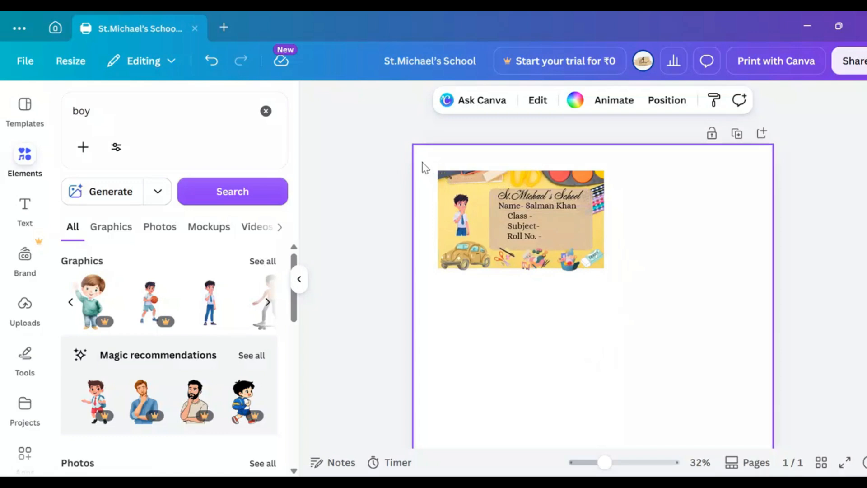
drag(424, 167, 687, 311)
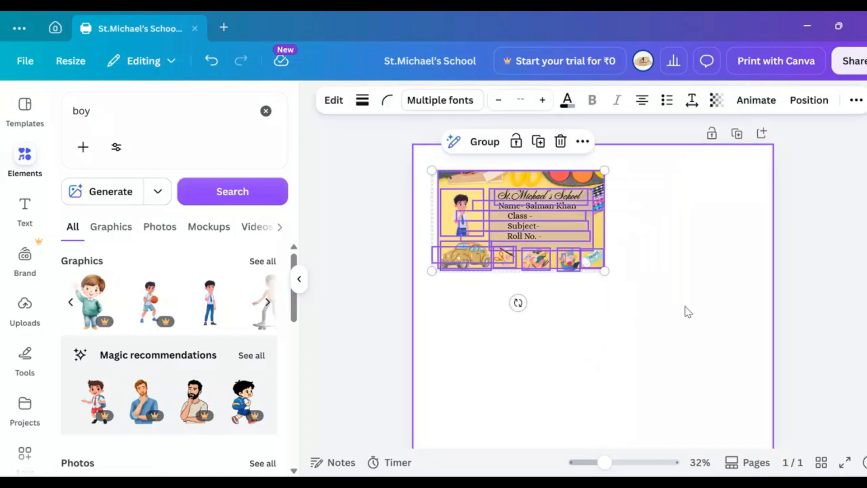
click(570, 170)
right_click(570, 170)
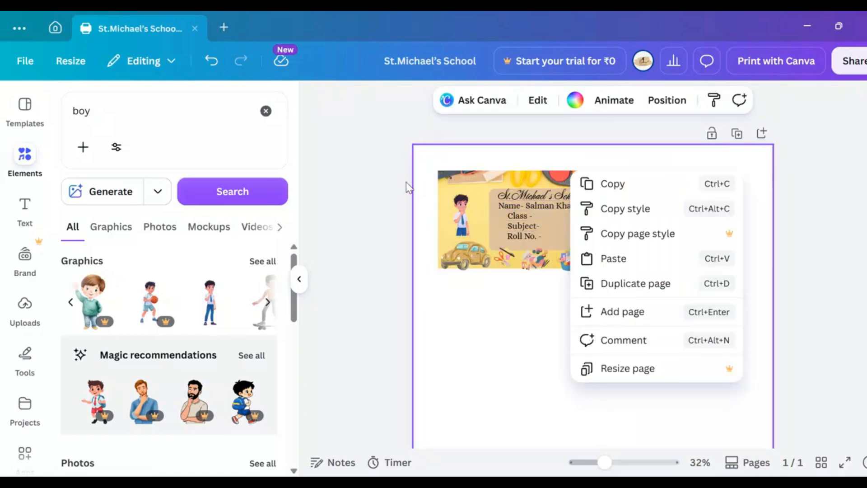
click(419, 175)
Step: Select all elements of the label and group them into one object
drag(418, 174, 626, 303)
click(583, 142)
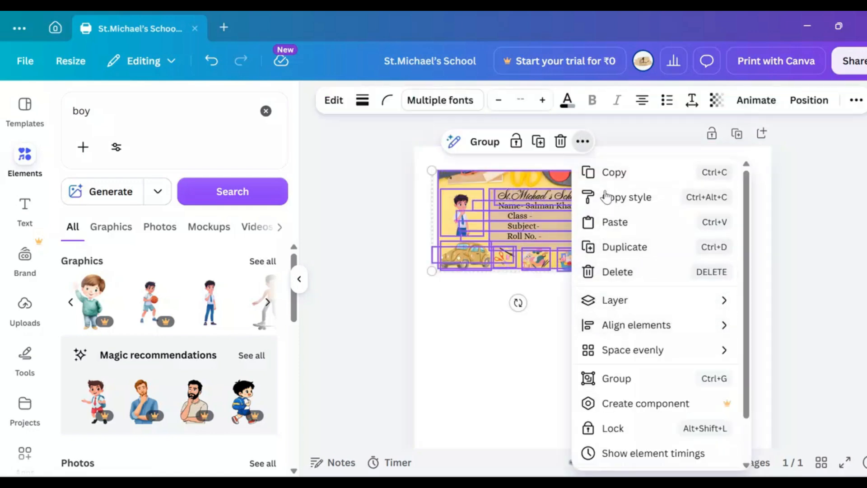
click(617, 378)
click(471, 281)
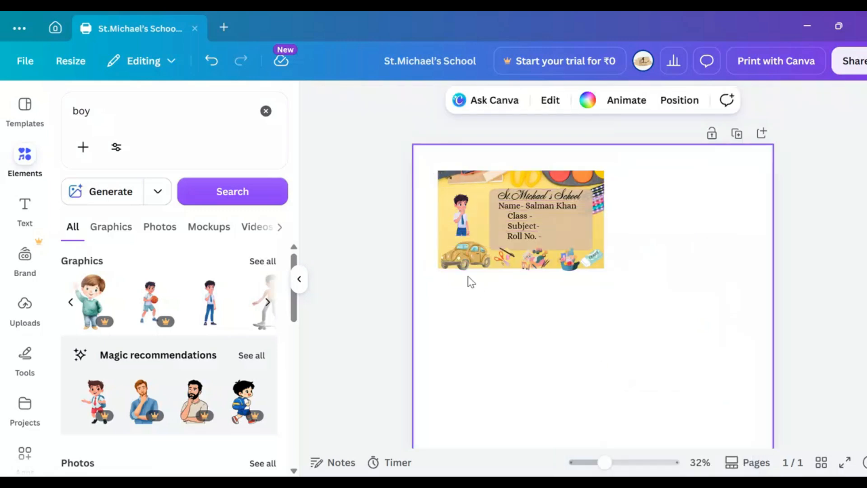
click(470, 219)
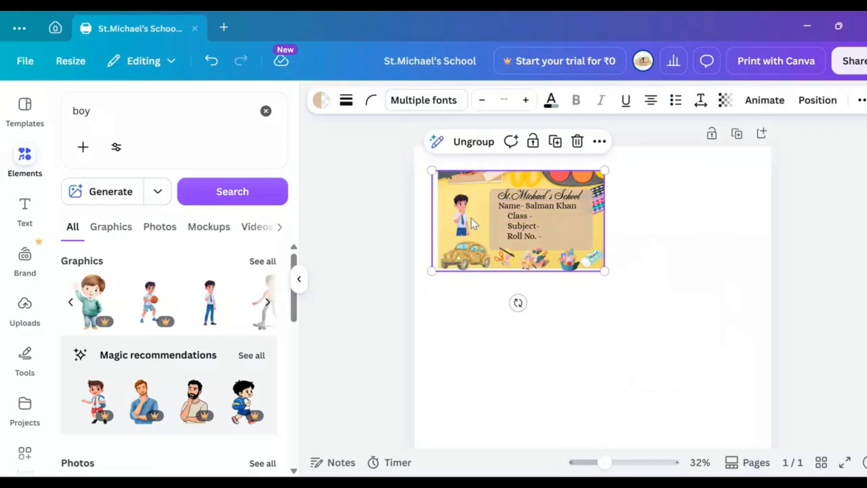
click(532, 229)
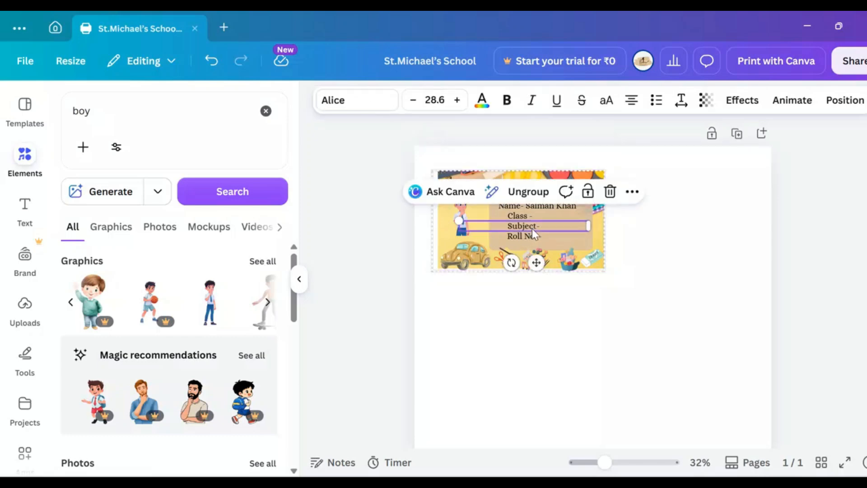
click(468, 293)
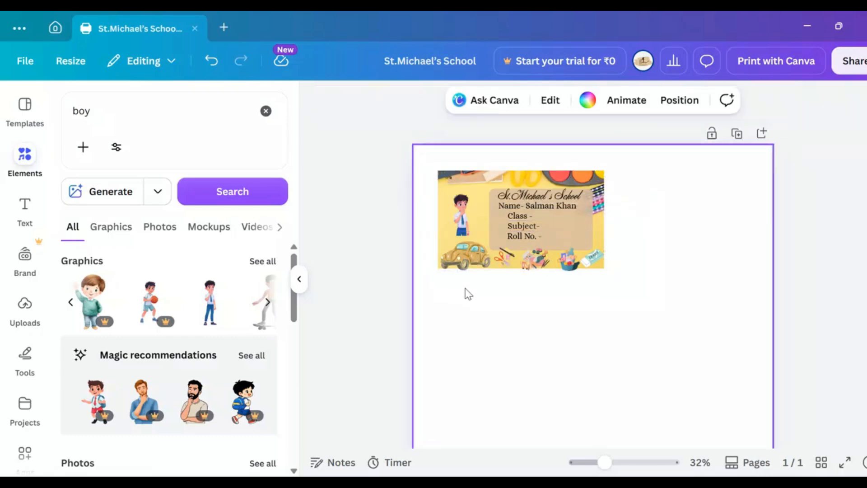
Step: Duplicate the grouped label and arrange the two labels side by side in a level row near the page's upper edge
click(454, 234)
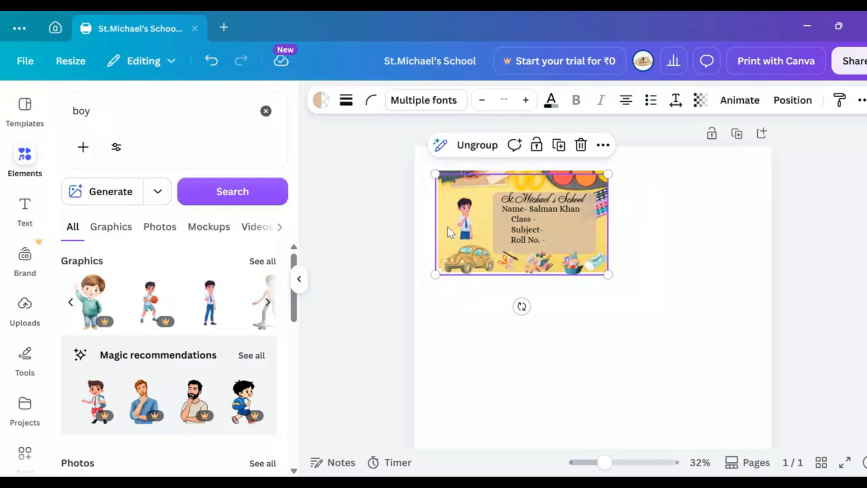
drag(452, 229, 629, 209)
drag(470, 225, 461, 221)
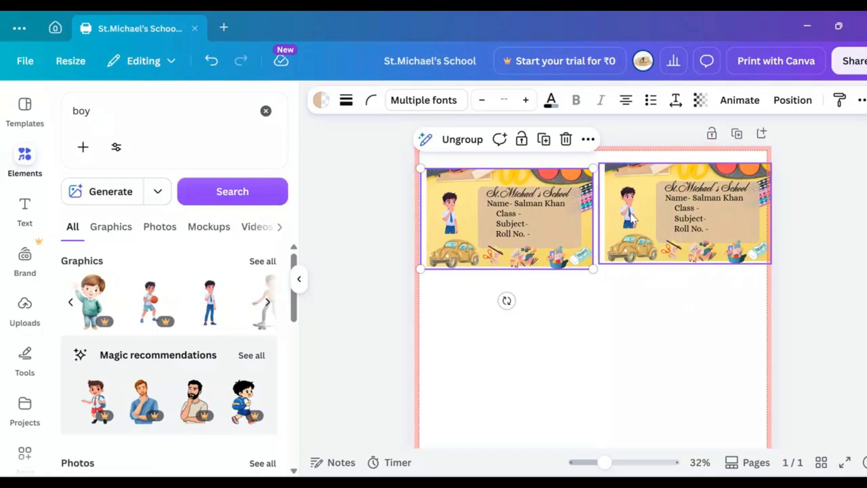
drag(639, 213, 635, 218)
click(634, 307)
click(461, 228)
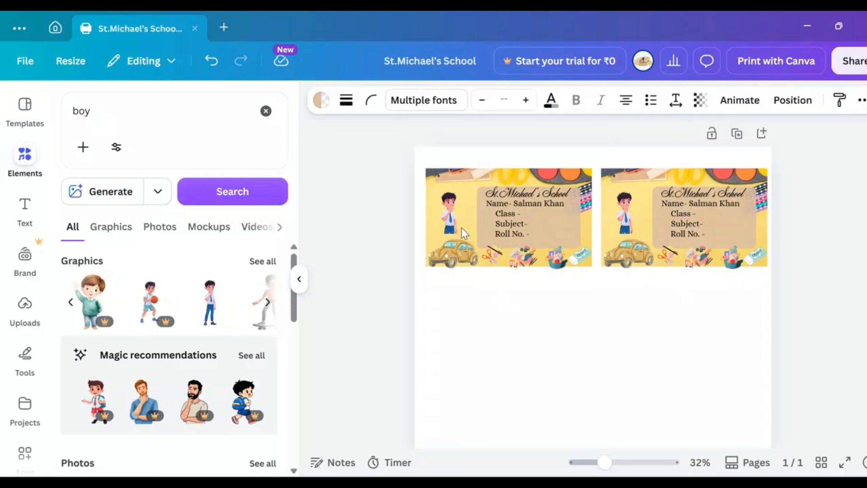
click(638, 345)
Step: Duplicate the row of two labels and place the copy directly below as a second row
scroll(638, 345, down, 3)
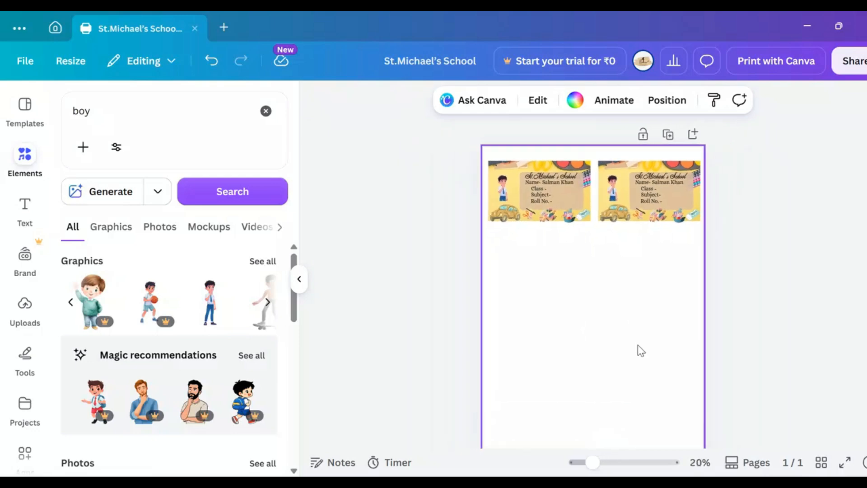
click(577, 164)
drag(530, 152, 691, 221)
key(ctrl+d)
drag(639, 183, 640, 252)
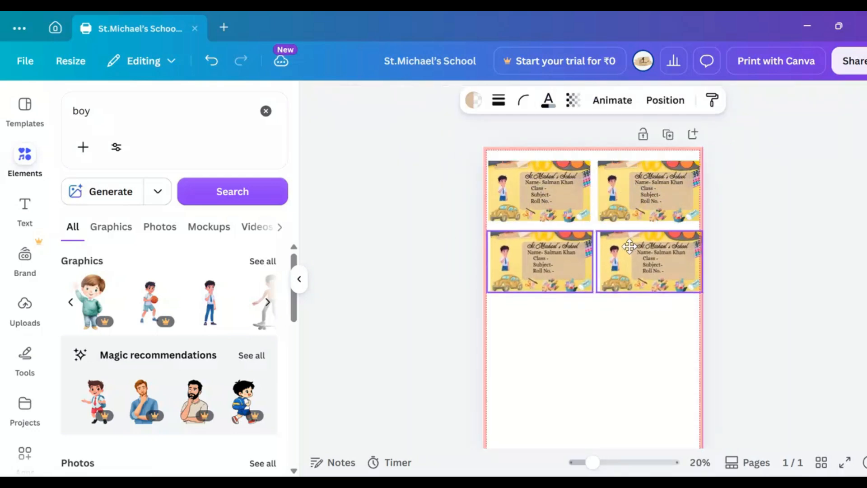
Step: Nudge the second row of labels left so it lines up with the first row
click(730, 262)
key(Left)
key(Left)
key(Left)
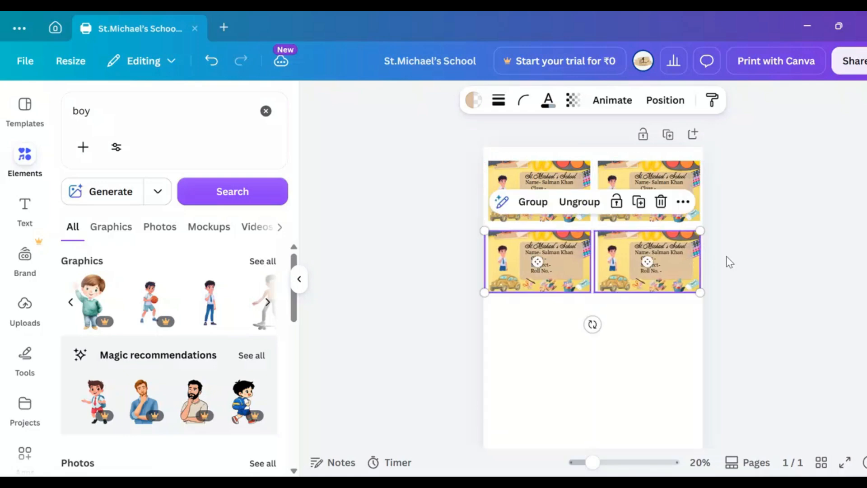
Step: Duplicate the four labels and place the copies below as the third and fourth rows
drag(520, 155, 700, 329)
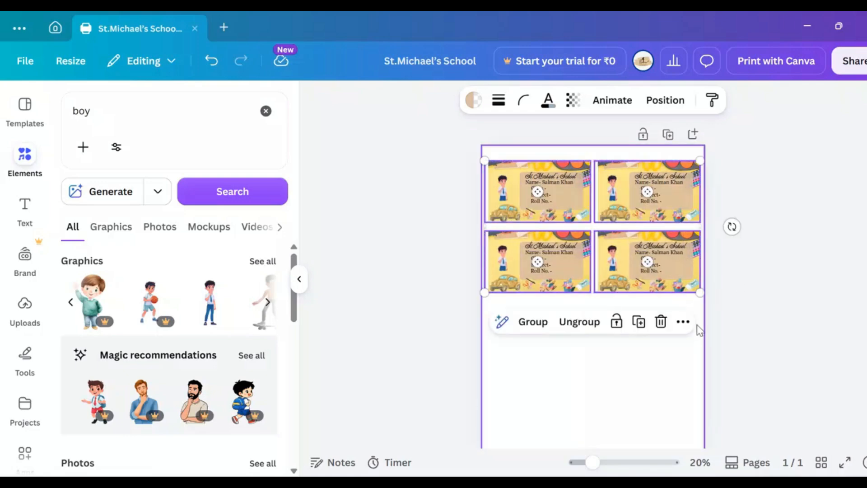
key(ctrl+d)
drag(611, 250, 610, 380)
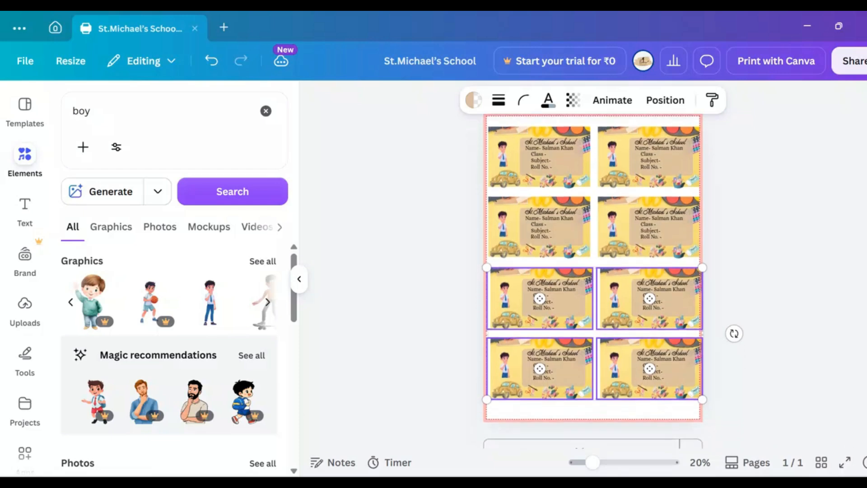
click(729, 270)
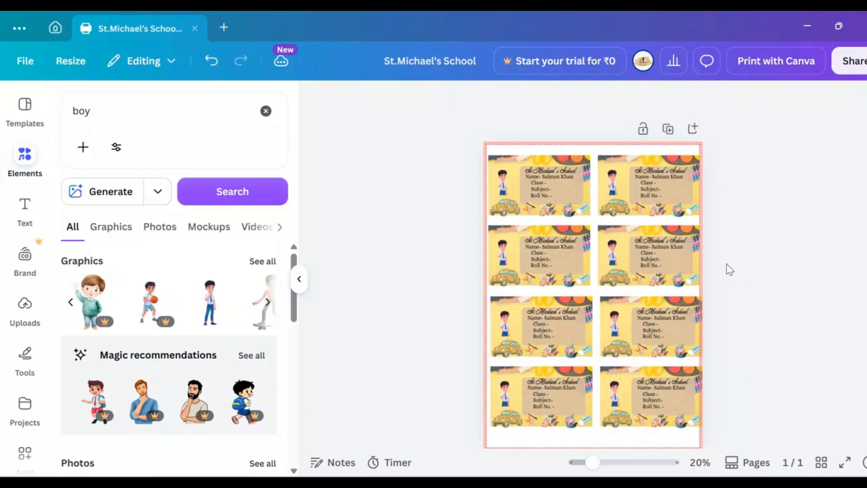
Step: Nudge the right-hand label in the fourth row slightly left, away from the page margin
click(634, 383)
key(Left)
key(Left)
key(Left)
key(Left)
key(Left)
key(Left)
key(Left)
key(Left)
key(Left)
key(Left)
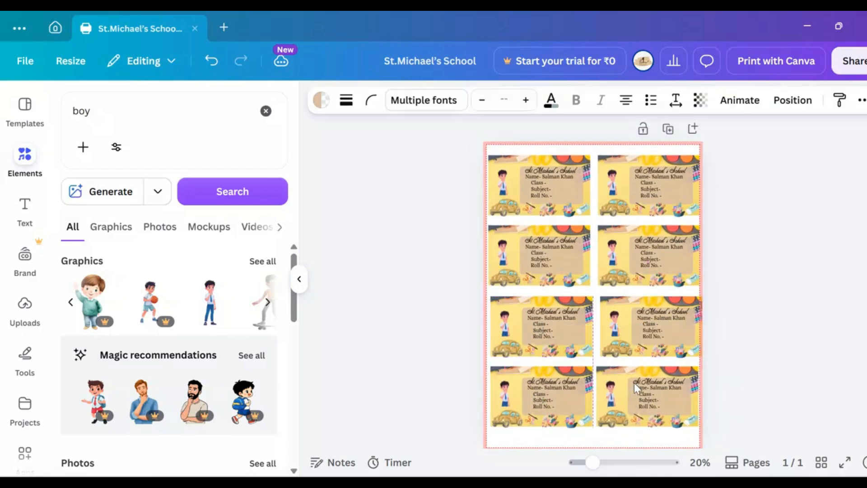
click(615, 340)
click(741, 340)
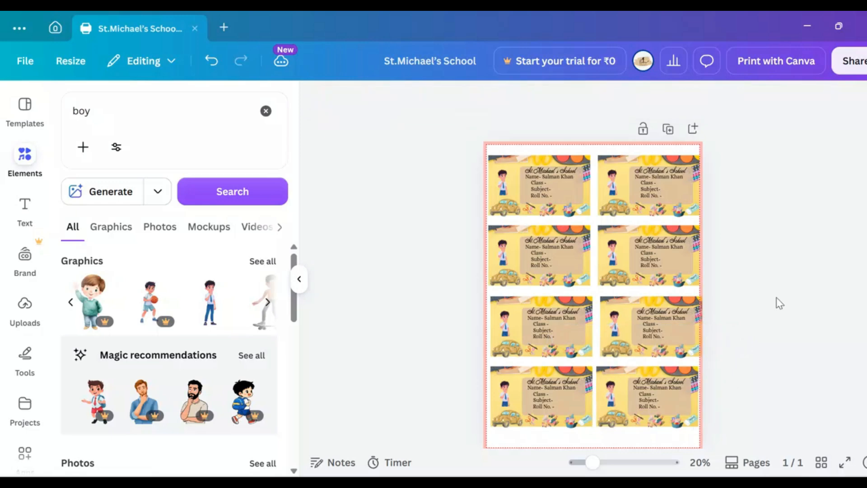